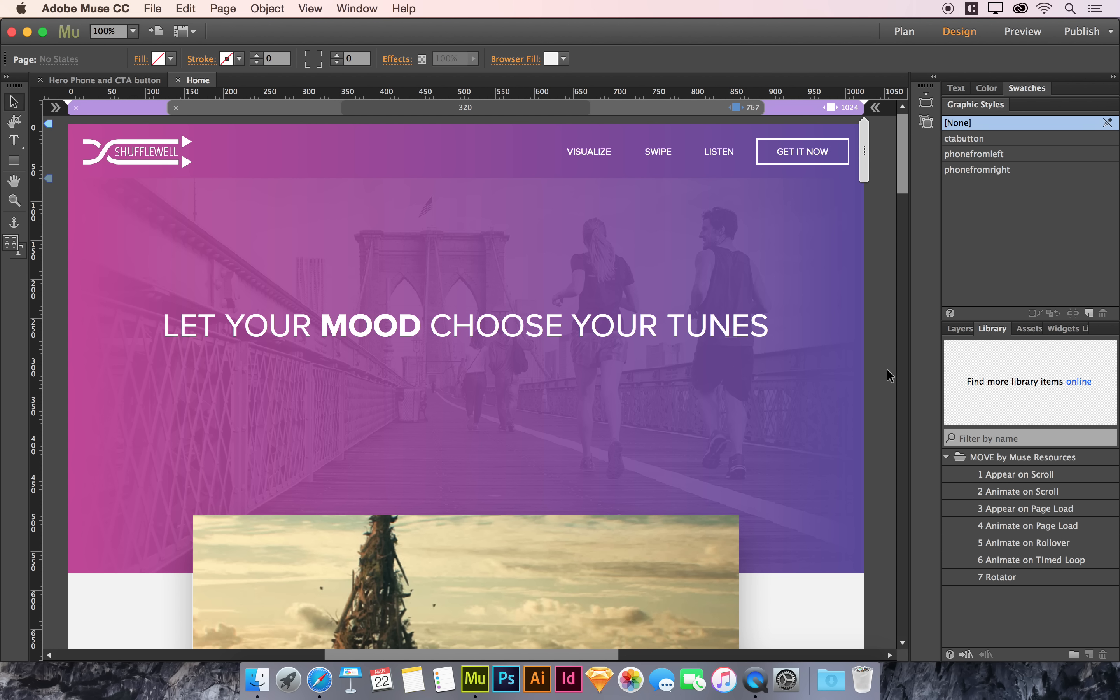
Step: Switch to Safari and open the moveformuse.com website
click(321, 680)
key(super+l)
text(move)
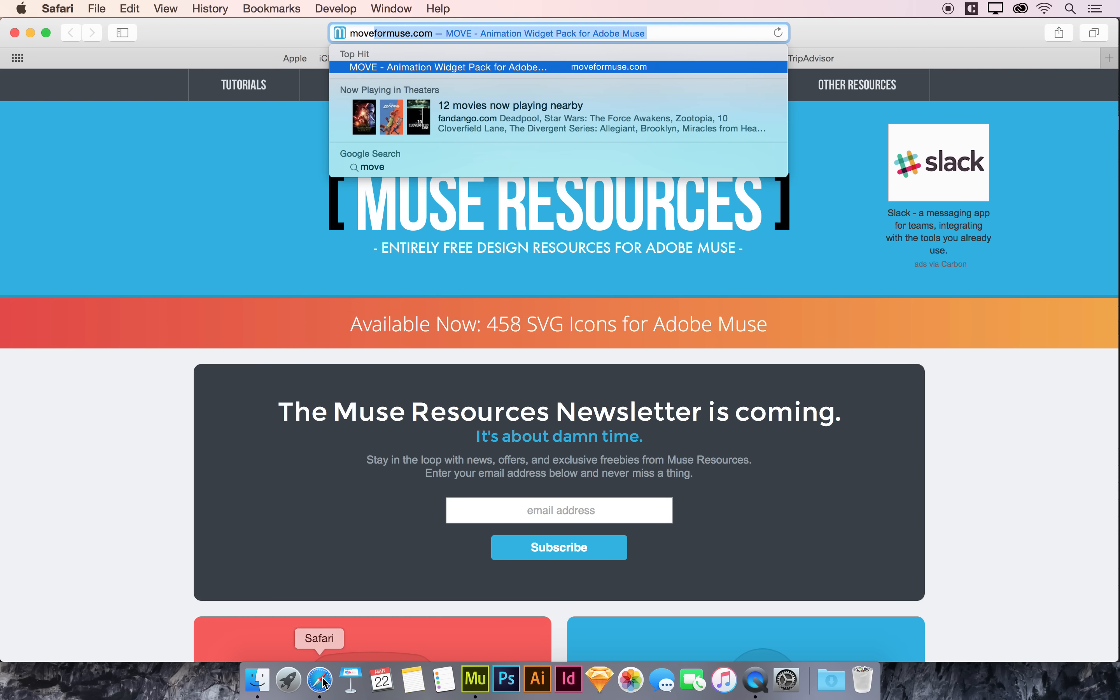
key(Return)
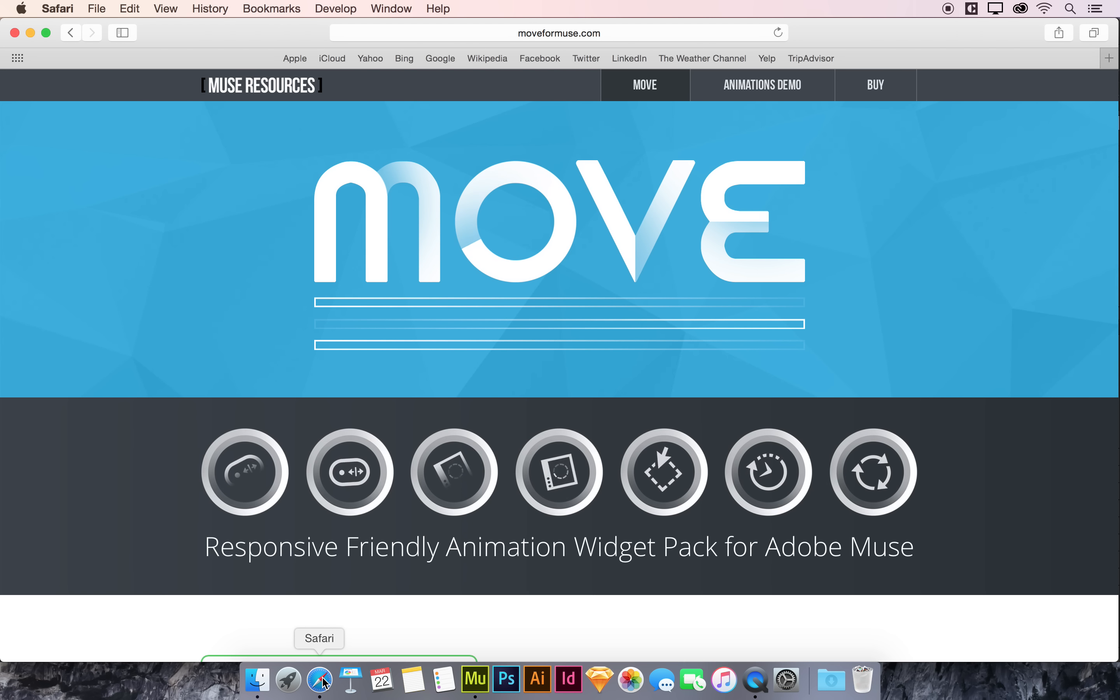
Step: Scroll through the MOVE page to review the seven animation widgets, then return to Muse
scroll(1107, 413, down, 15)
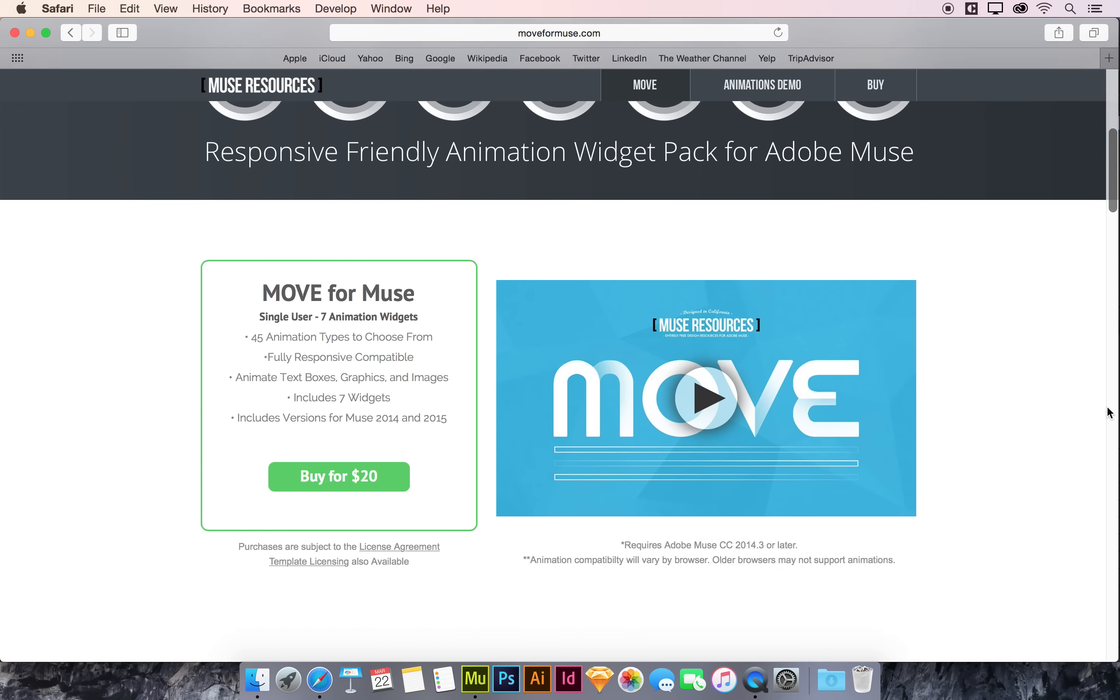
scroll(952, 413, down, 20)
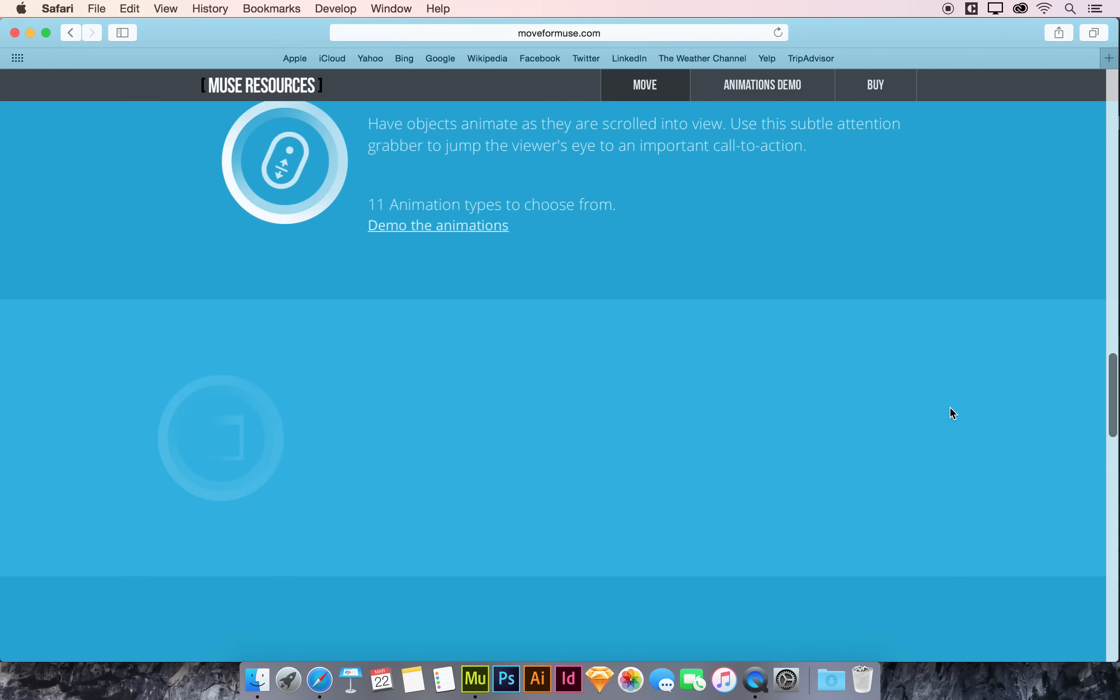
scroll(950, 407, down, 20)
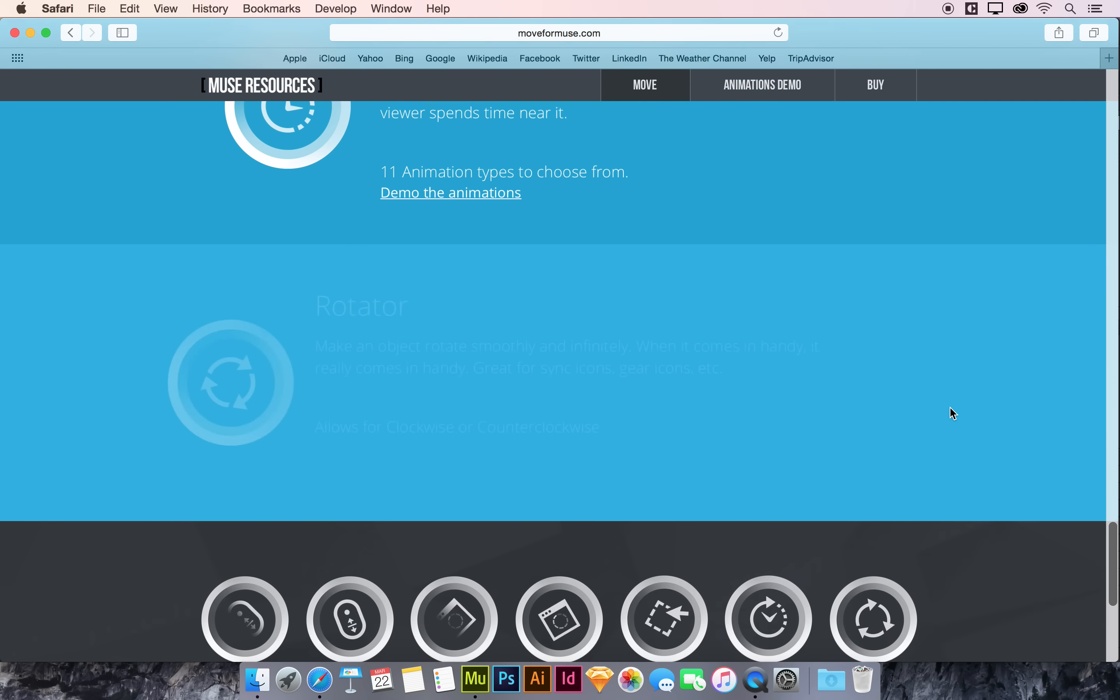
scroll(979, 387, down, 5)
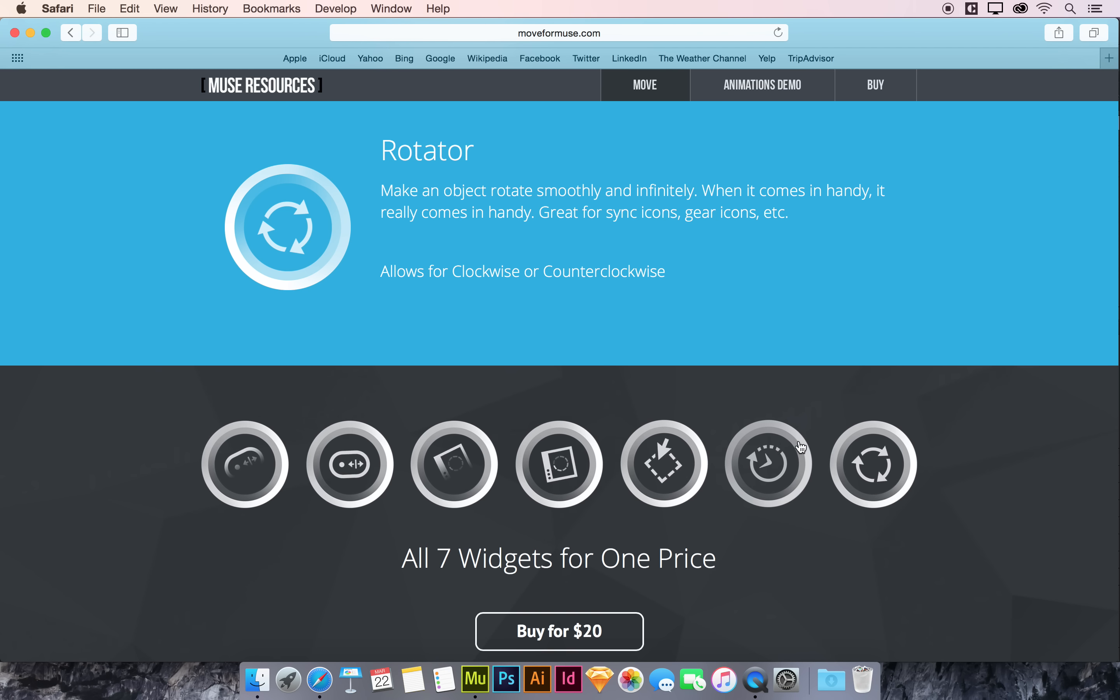
click(684, 459)
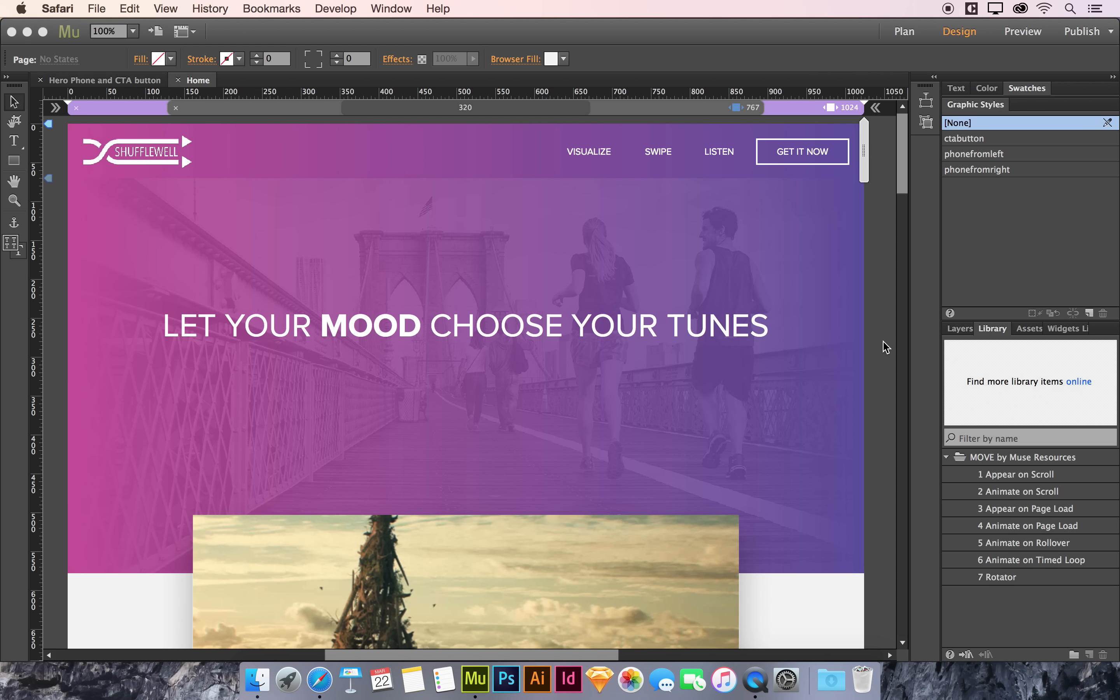
Step: Open the MOVE by Muse Resources v01 folder from the desktop
click(885, 347)
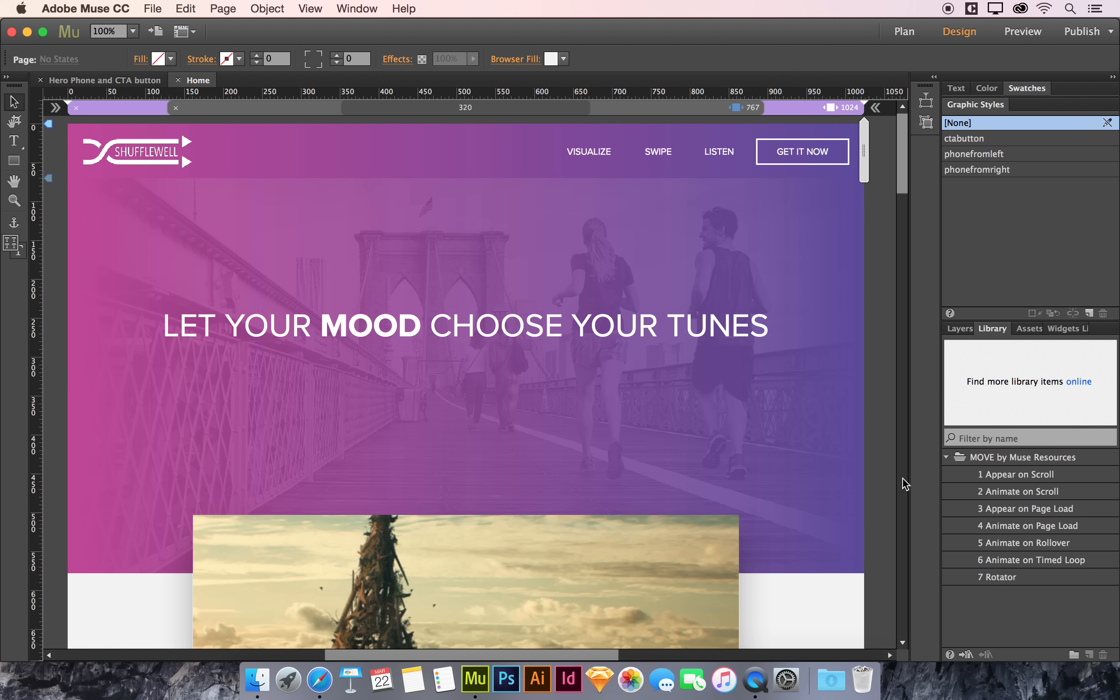
key(F11)
double_click(1068, 137)
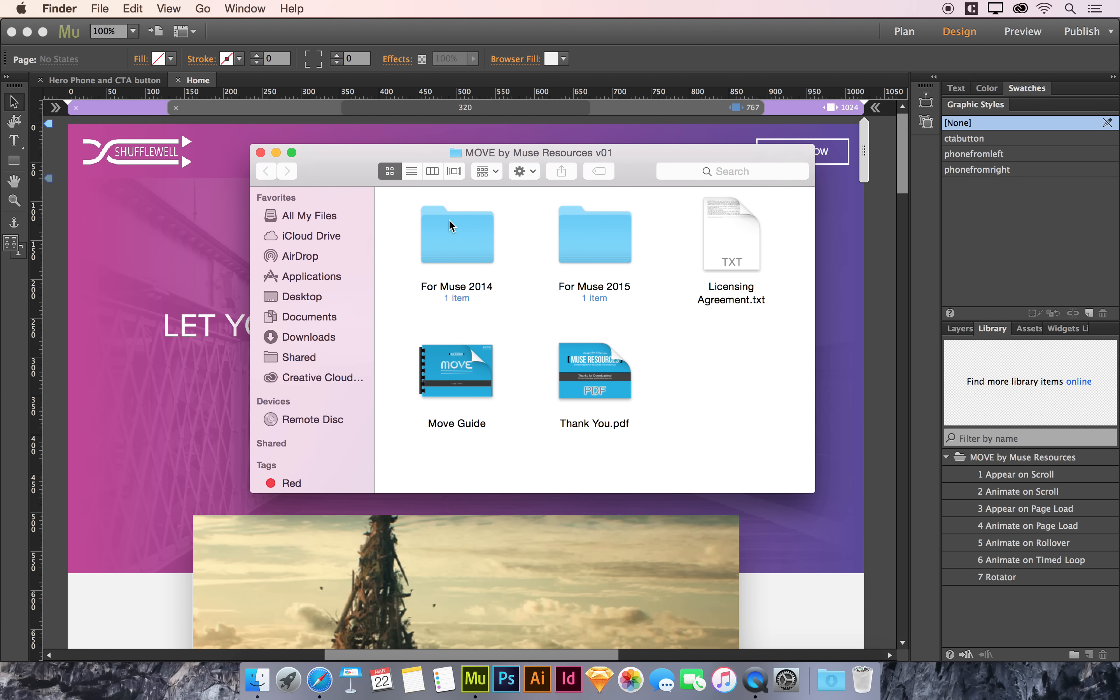
Step: Preview the Move Guide and browse its pages to the Animate On Scroll instructions
click(451, 226)
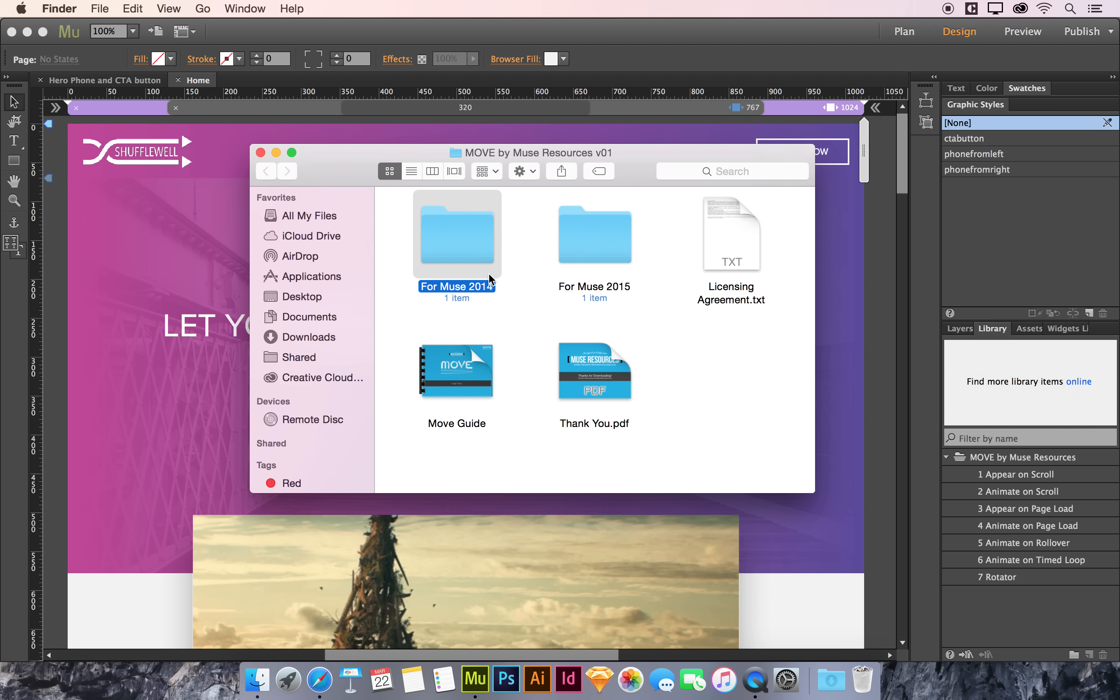
click(583, 255)
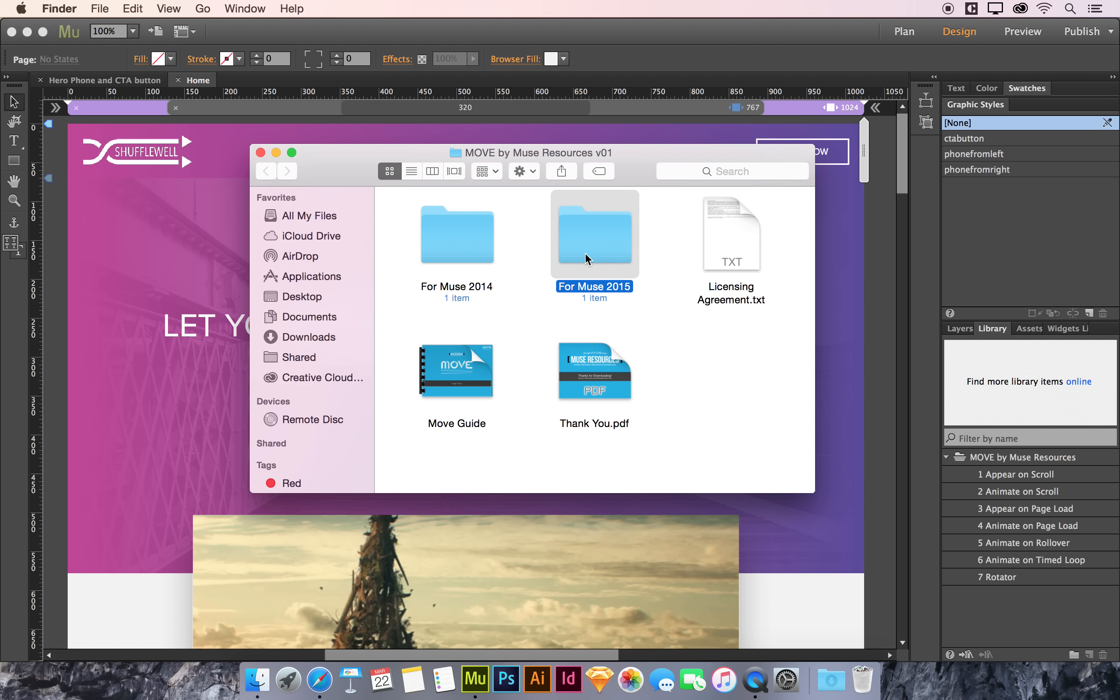
click(664, 261)
click(463, 354)
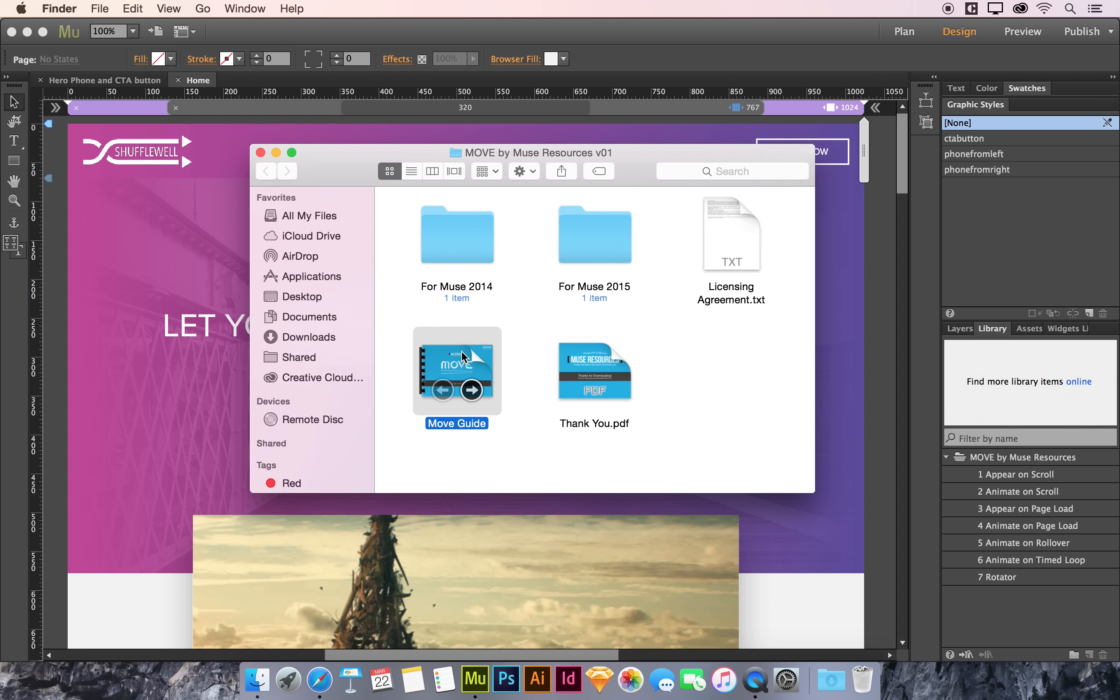
key(space)
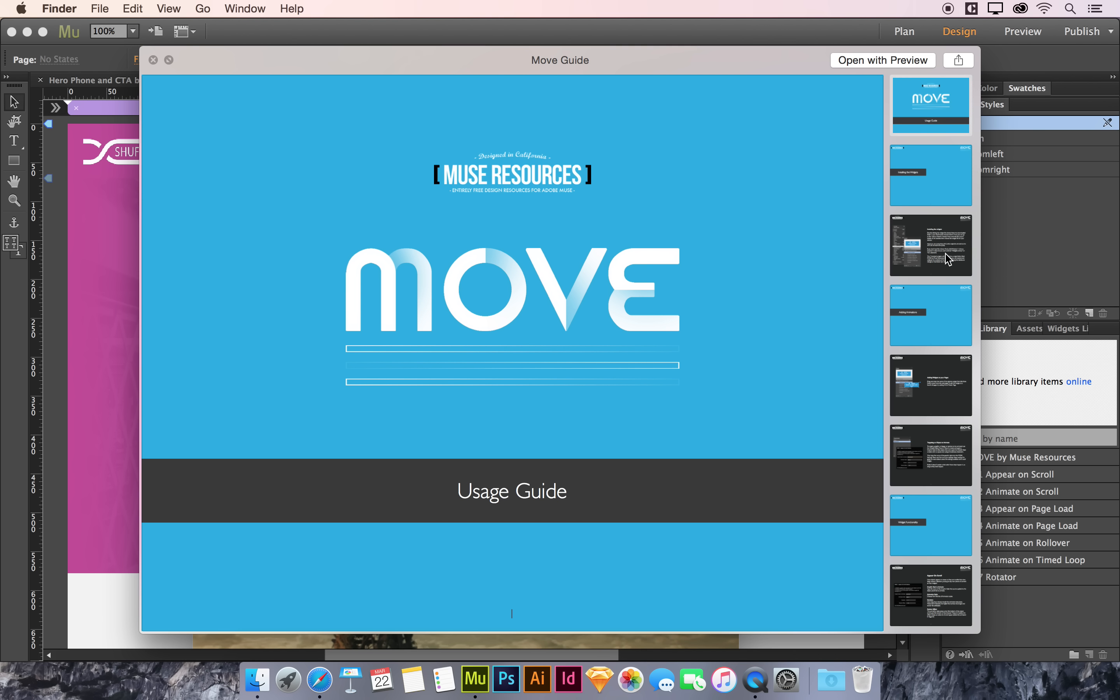
click(928, 456)
scroll(929, 456, down, 5)
click(929, 457)
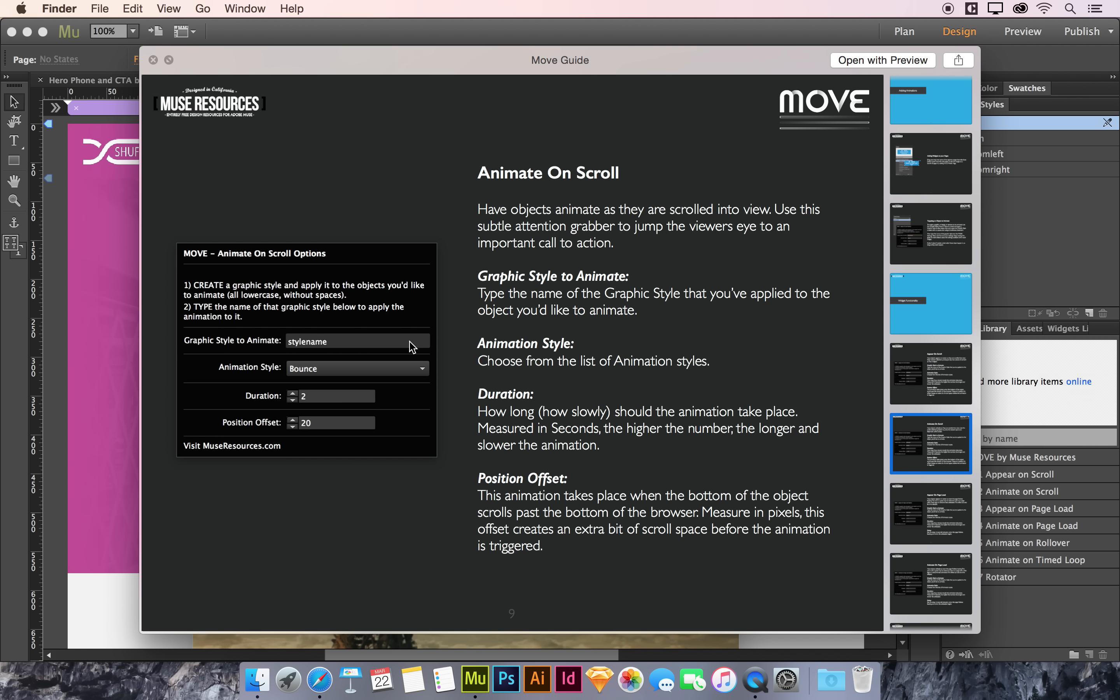
key(space)
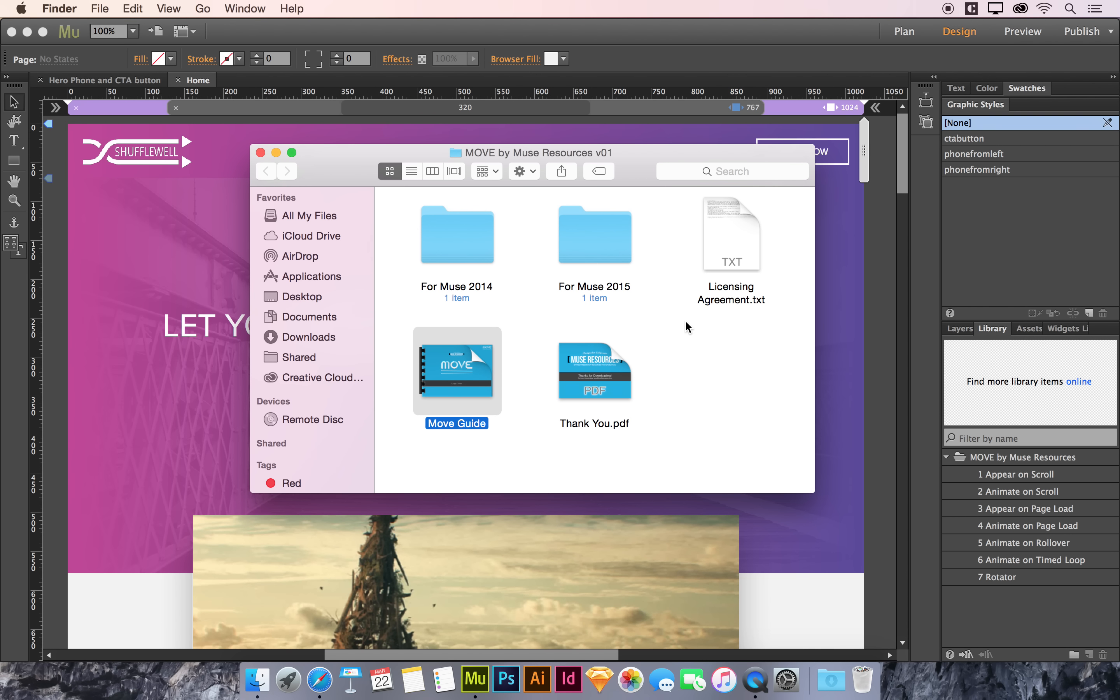
Step: Close the MOVE folder window and return to the Muse layout
click(697, 367)
key(super+w)
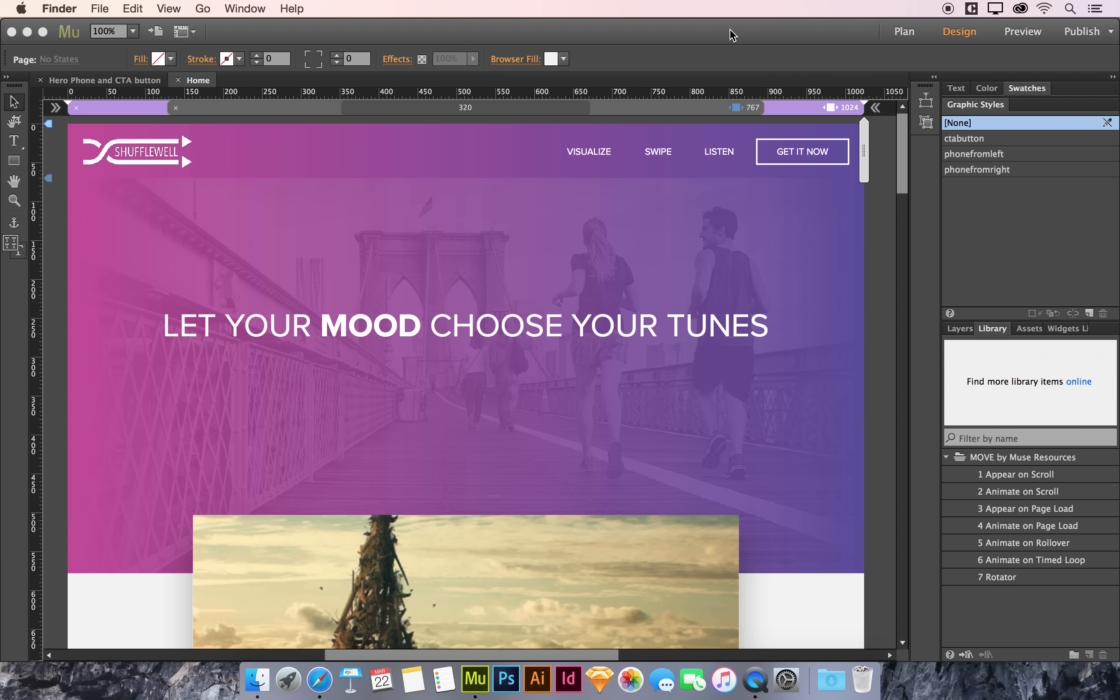
click(731, 33)
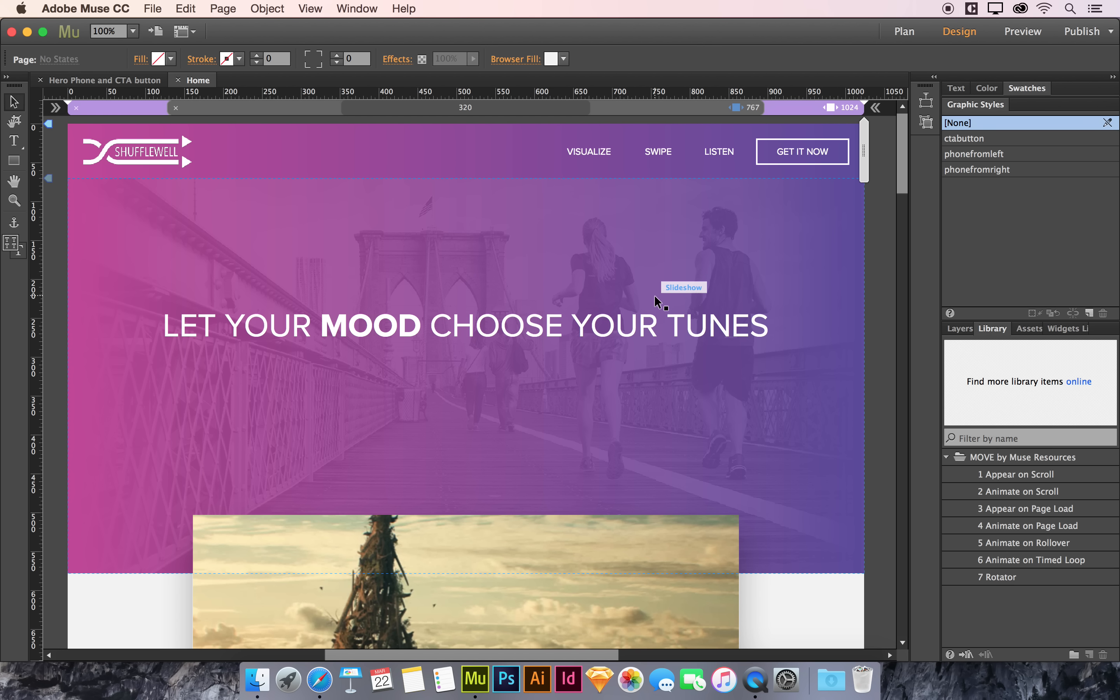
Step: Select the hero headline text frame and create a new graphic style from it
scroll(656, 301, left, 2)
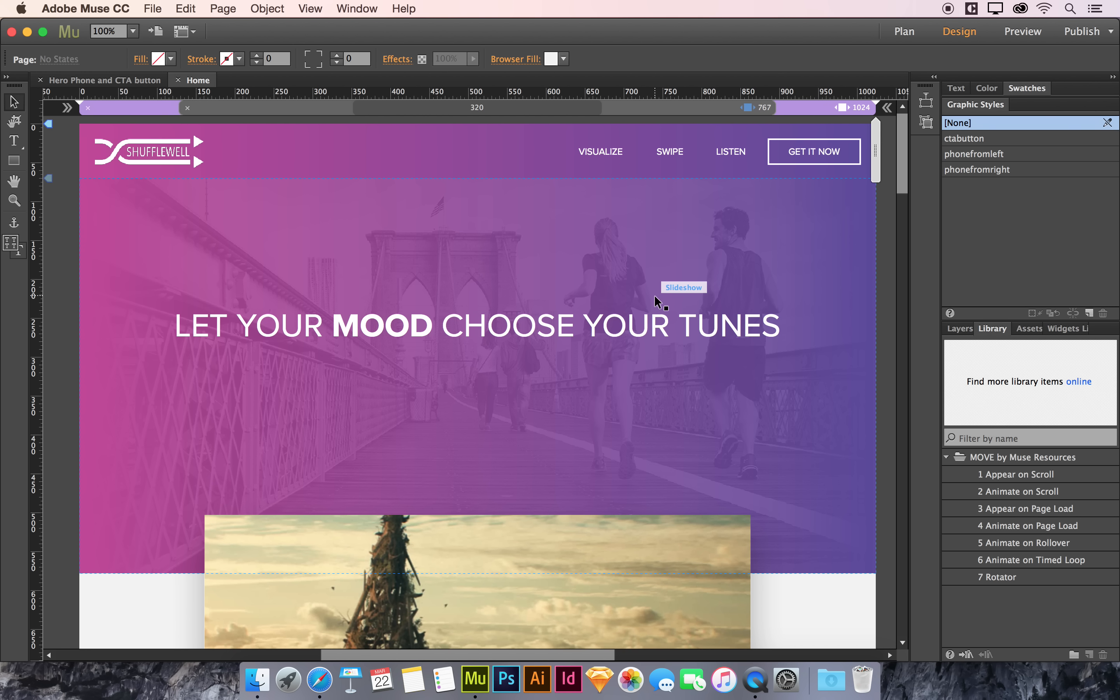
click(561, 325)
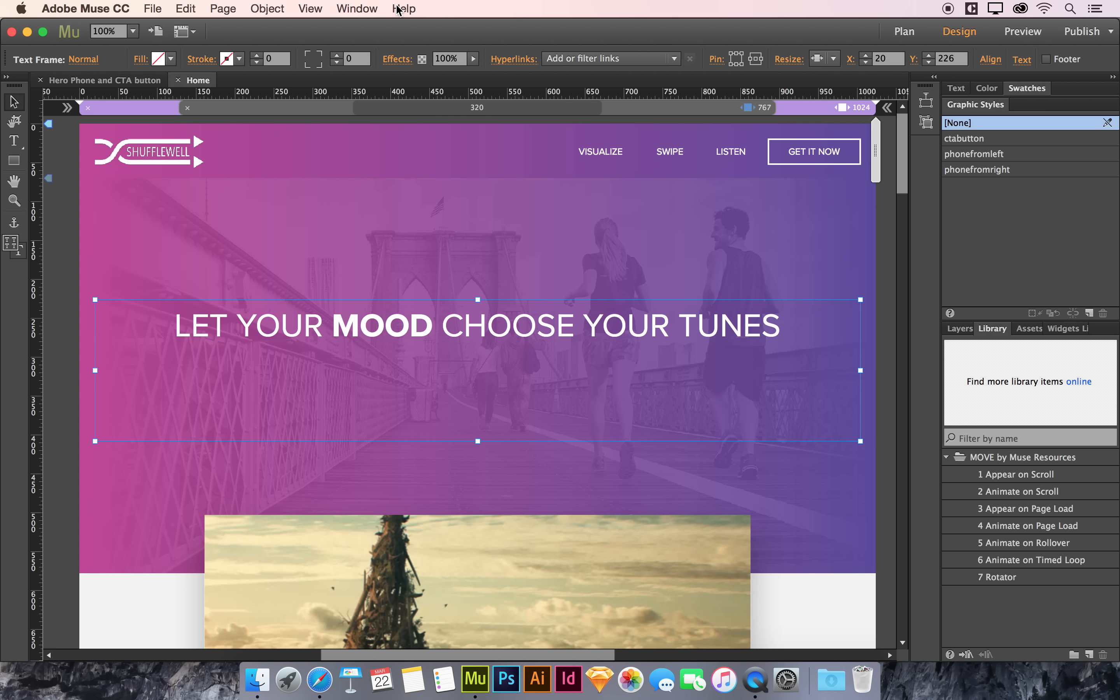
click(358, 8)
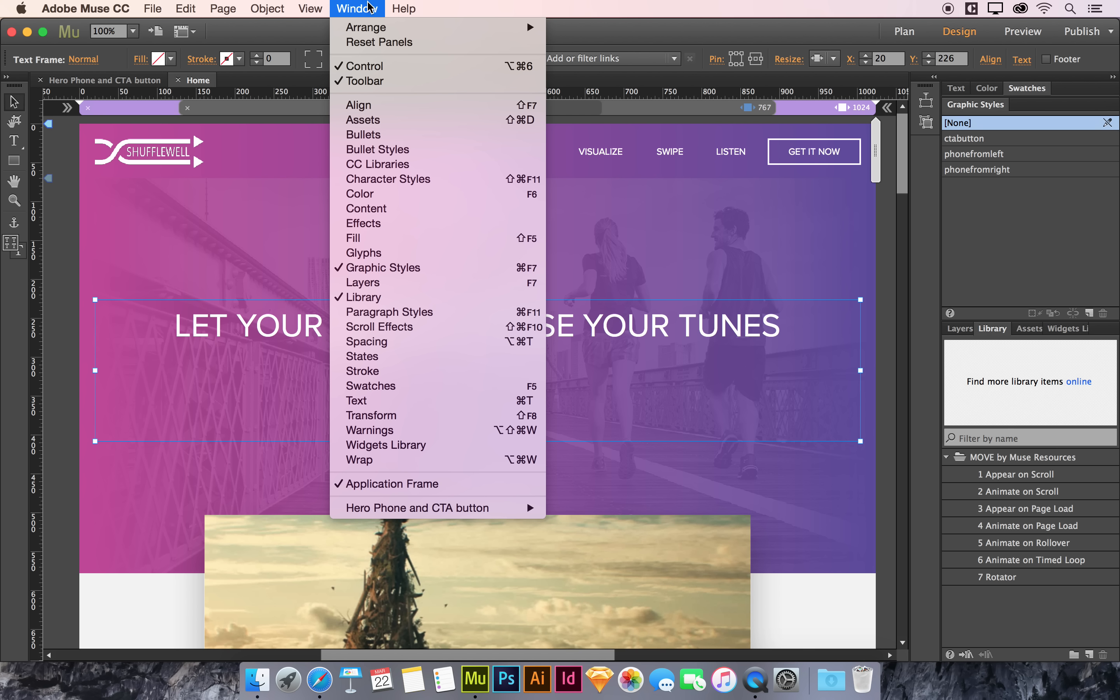
click(369, 5)
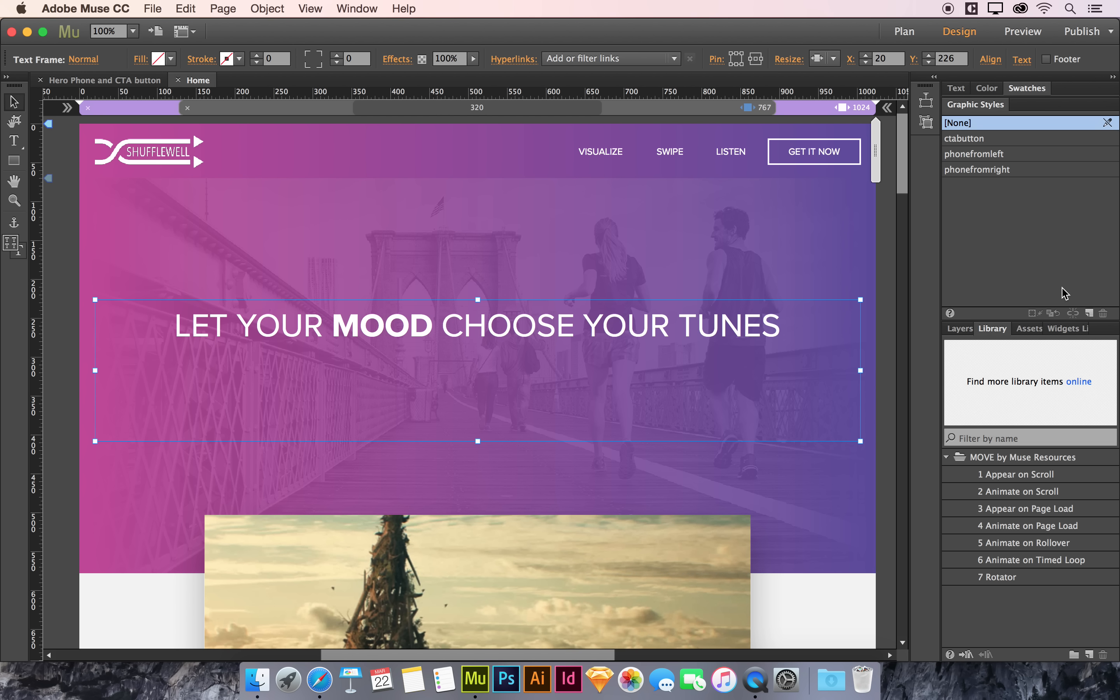
click(1089, 313)
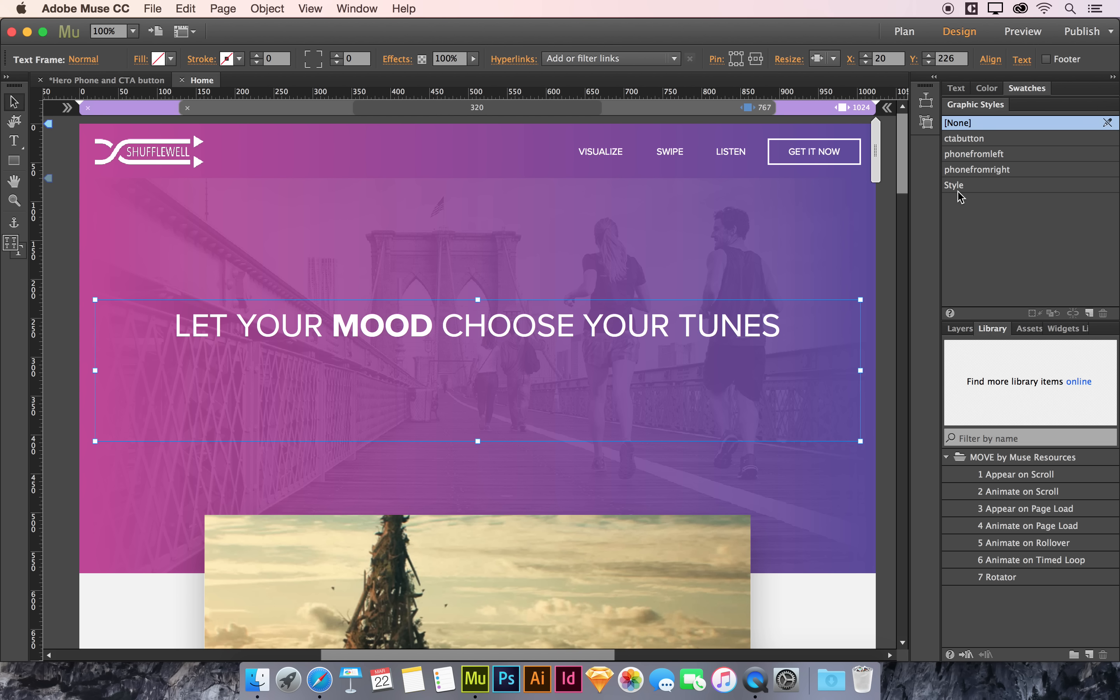
Step: Apply the new graphic style to the headline and rename it headertext
mouse_move(962, 194)
click(956, 187)
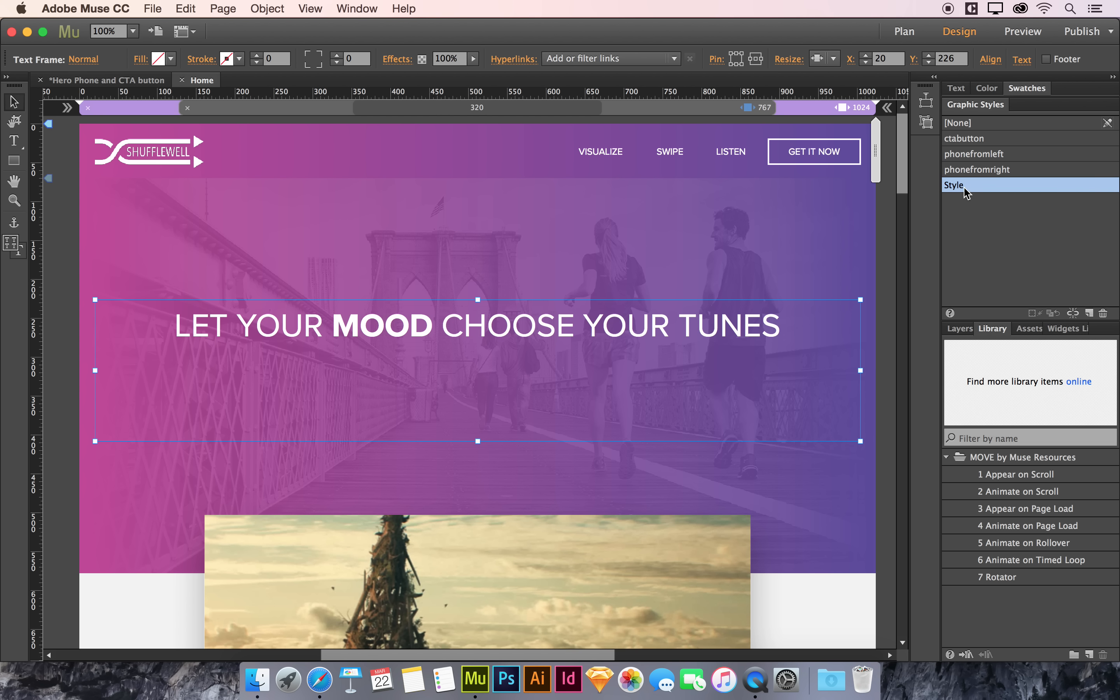
double_click(955, 187)
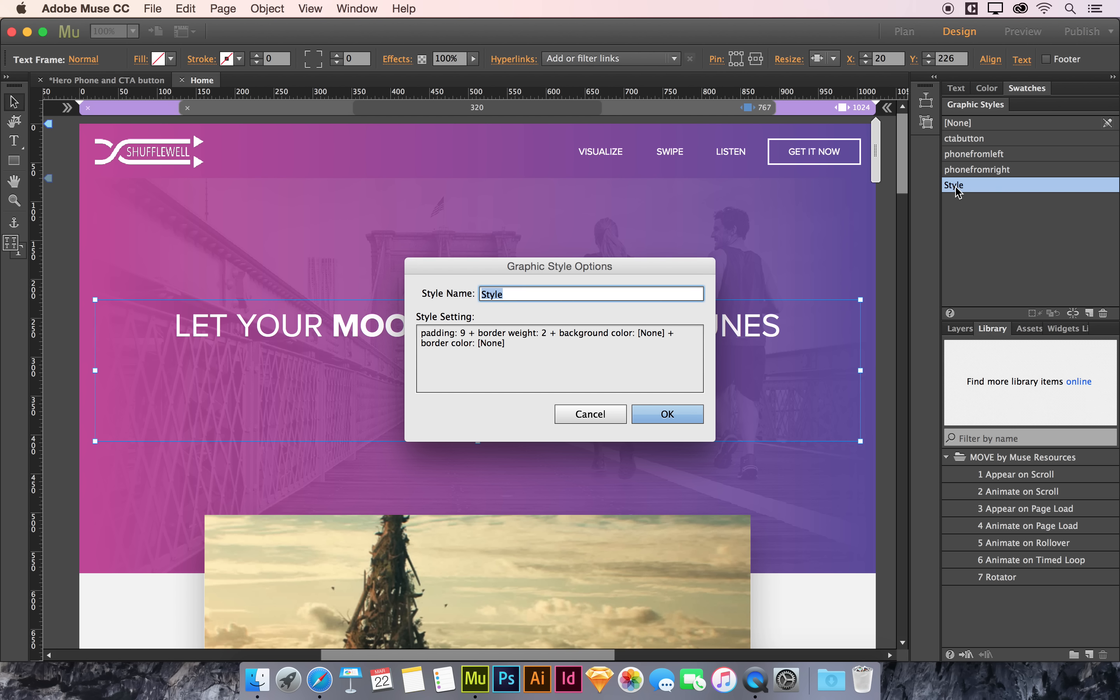
text(headertext)
click(654, 414)
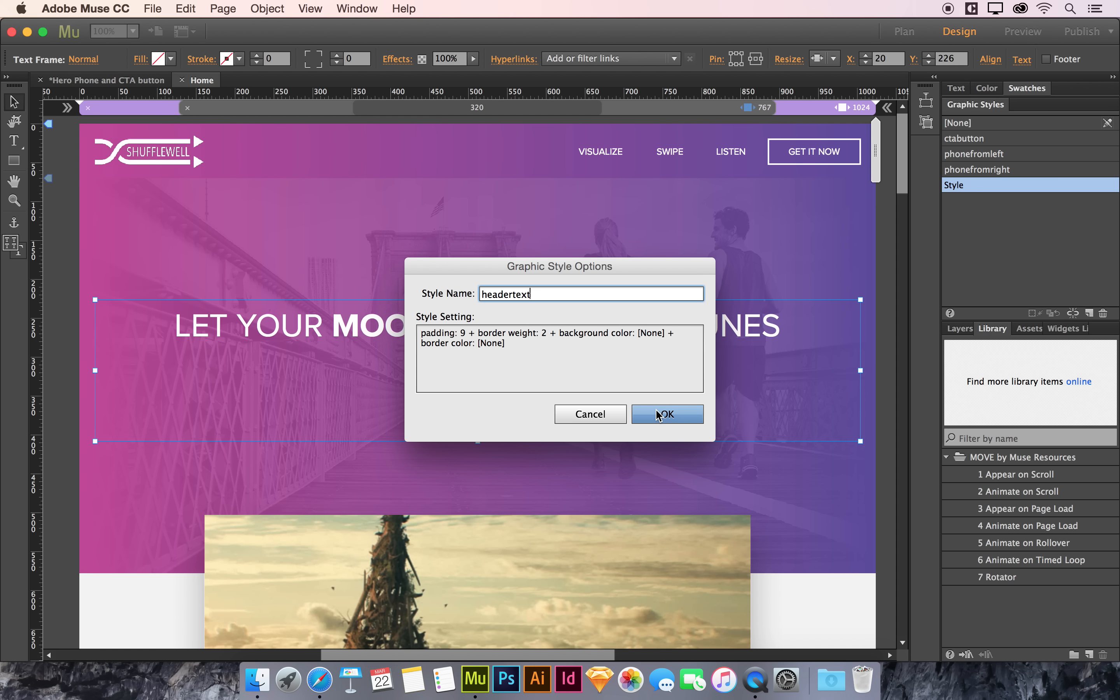
click(659, 414)
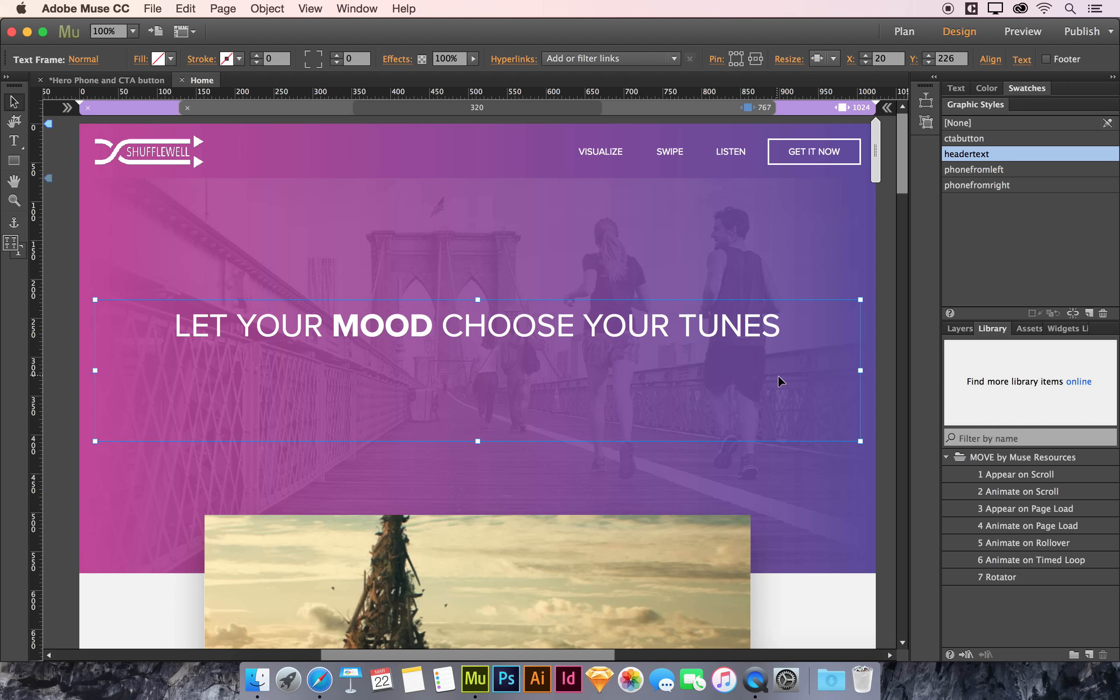
Step: Place the Appear on Page Load widget from the MOVE library onto the page above the headline
click(1034, 509)
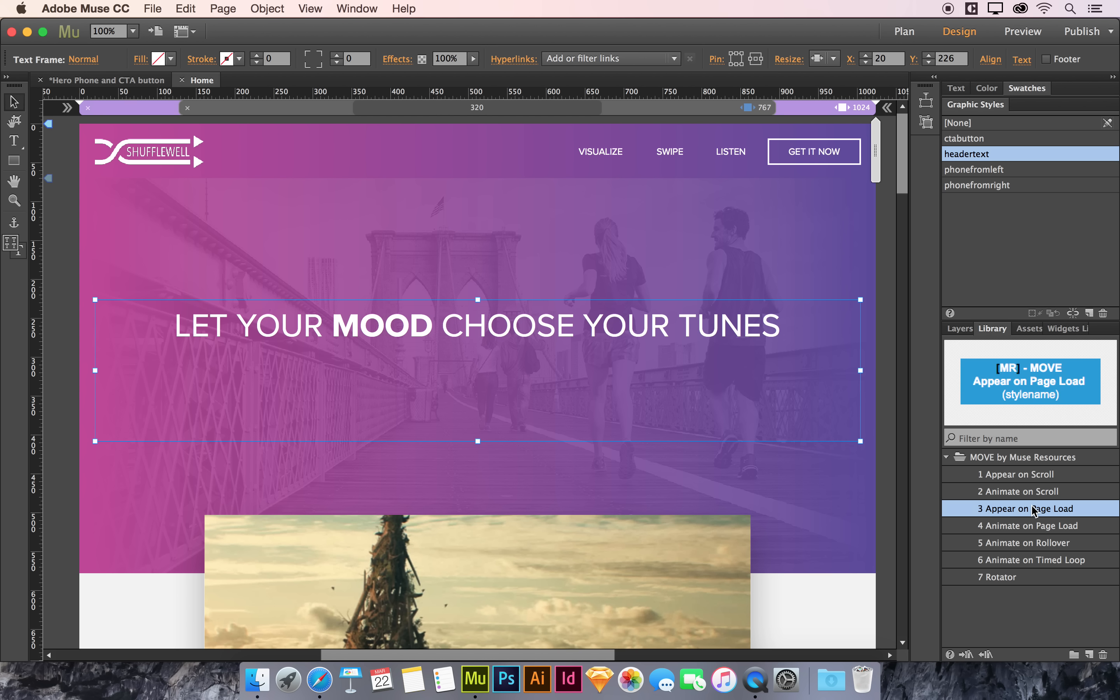
drag(1032, 511, 140, 214)
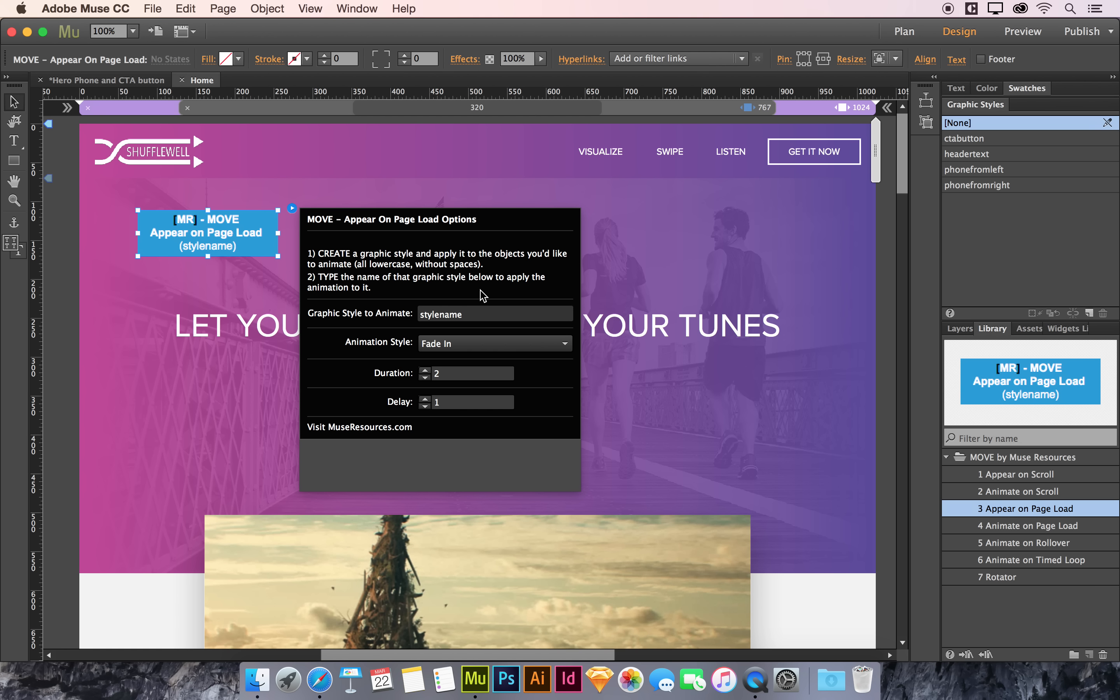
Step: Set the widget's graphic style to animate to headertext and its animation style to Fade In Up
click(479, 319)
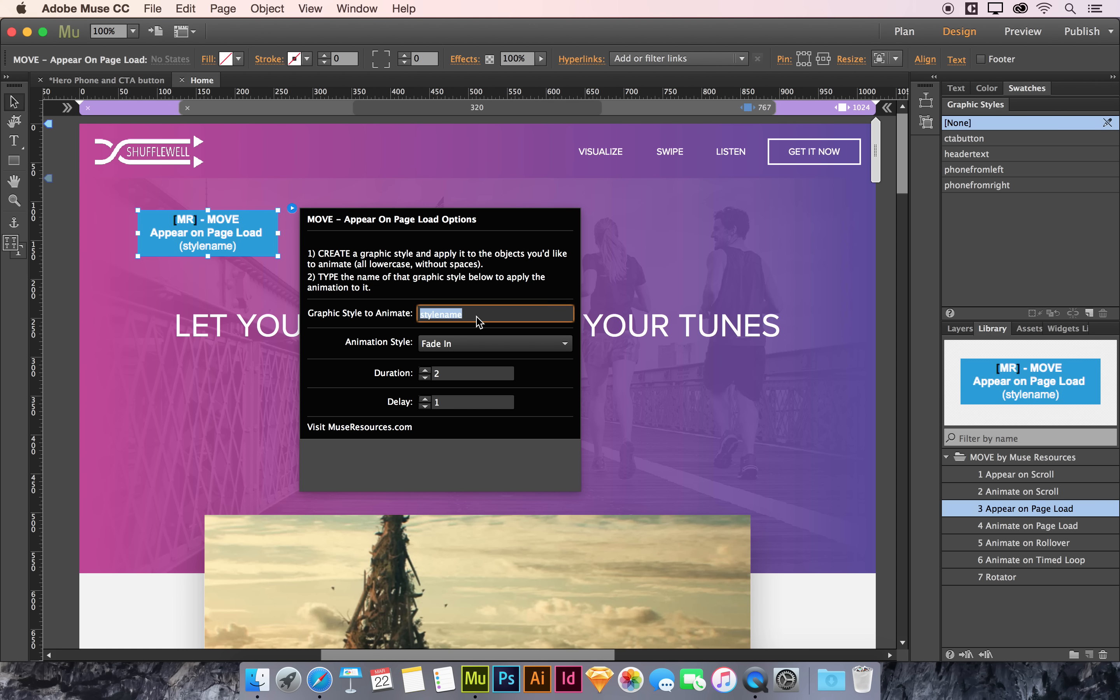
text(headertext)
click(463, 343)
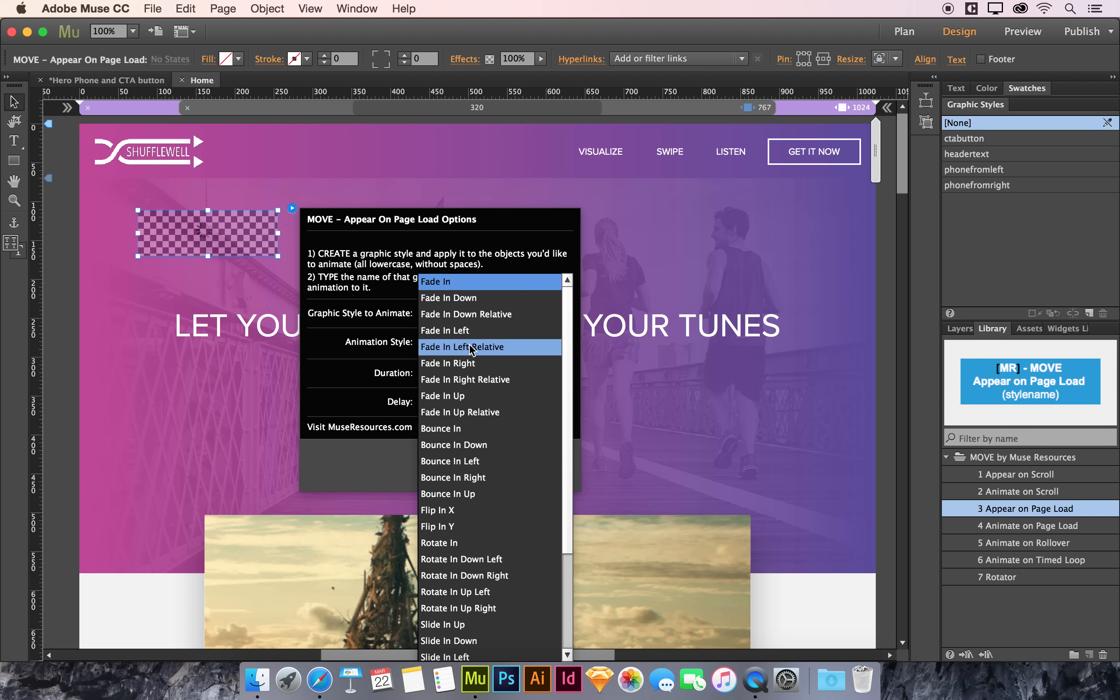
click(485, 401)
Step: Set the widget's duration to 1.5 and its delay to 0, then close the options
click(438, 375)
text(1.5)
click(467, 406)
key(BackSpace)
text(0)
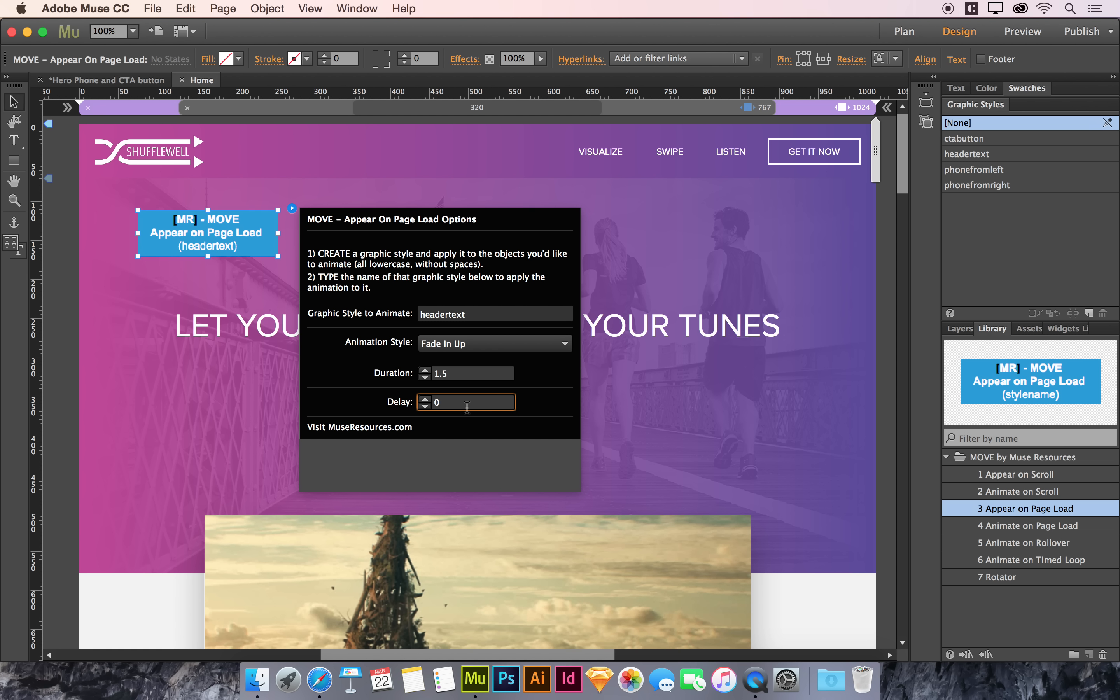
key(Return)
click(66, 291)
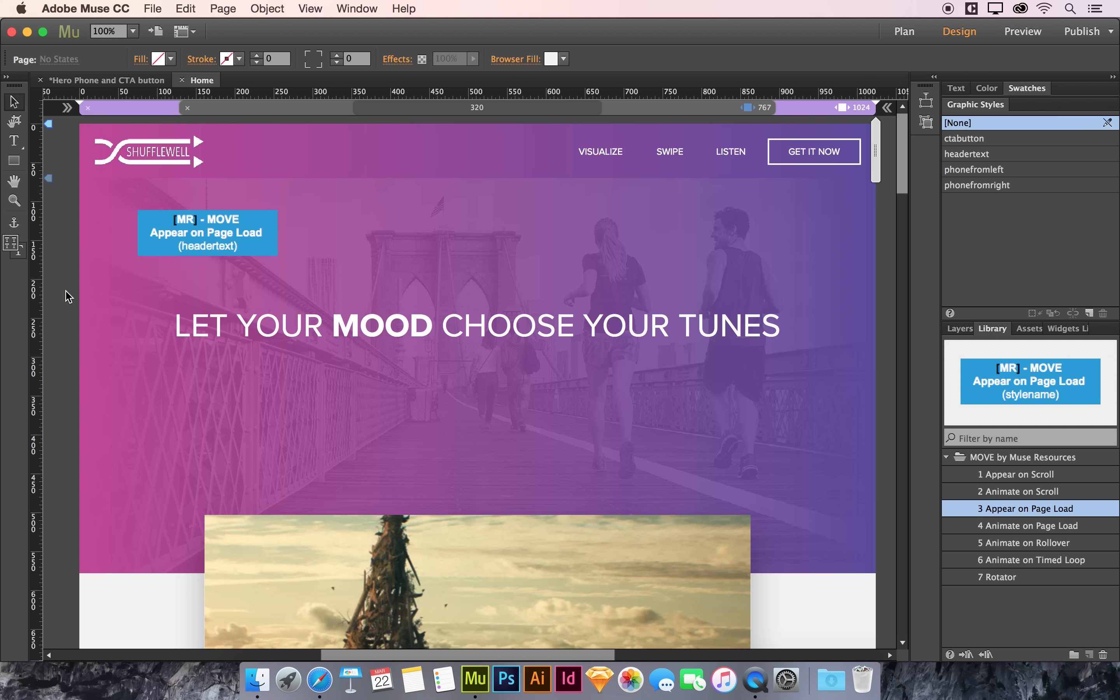
Step: Preview the page in the browser and resize the window to check the headline animation
key(super+shift+e)
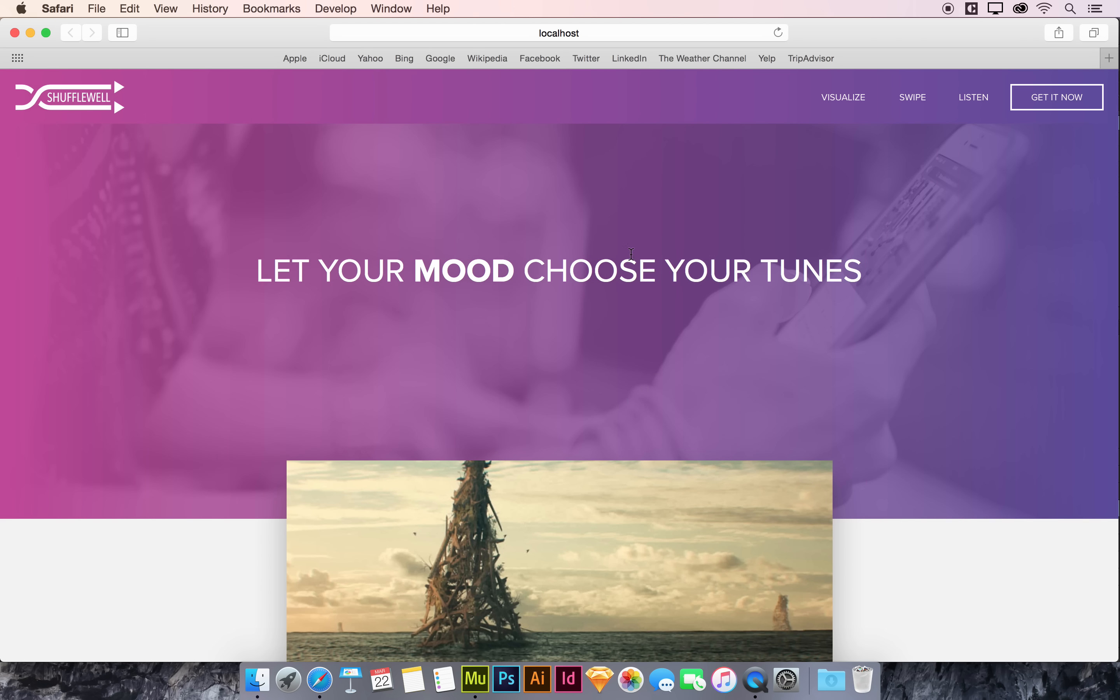
click(778, 34)
drag(1116, 370, 392, 463)
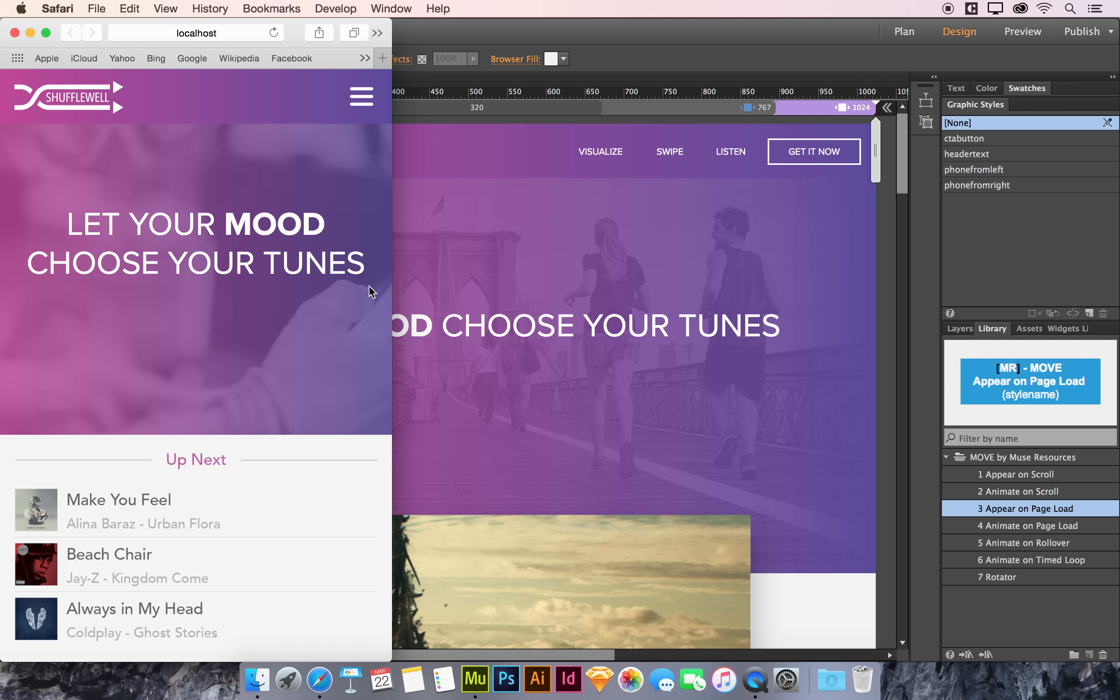
drag(387, 287, 1116, 242)
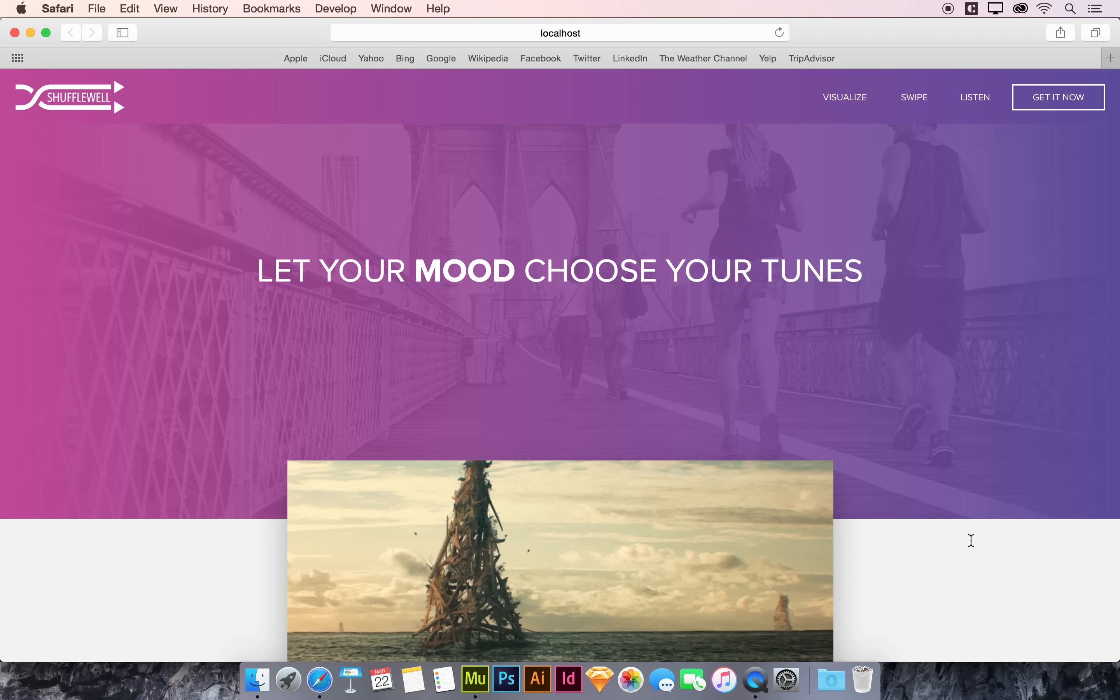
Step: Return to the Muse design and place a second Appear on Page Load widget beside the first one
key(super+w)
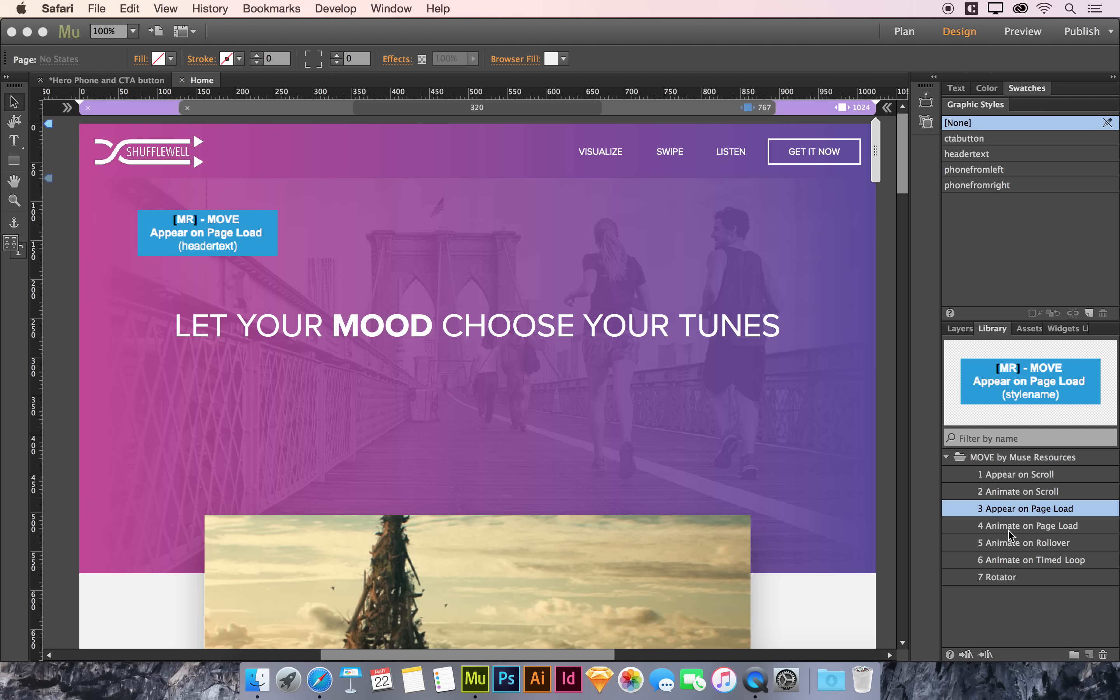
drag(1016, 513, 331, 215)
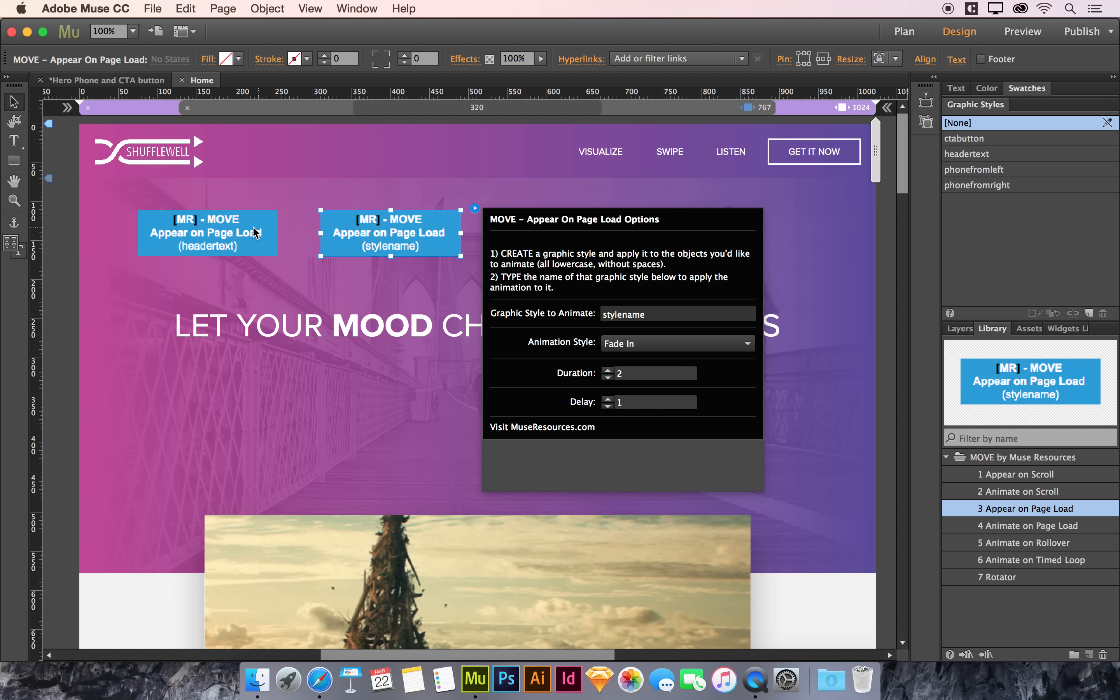
click(435, 235)
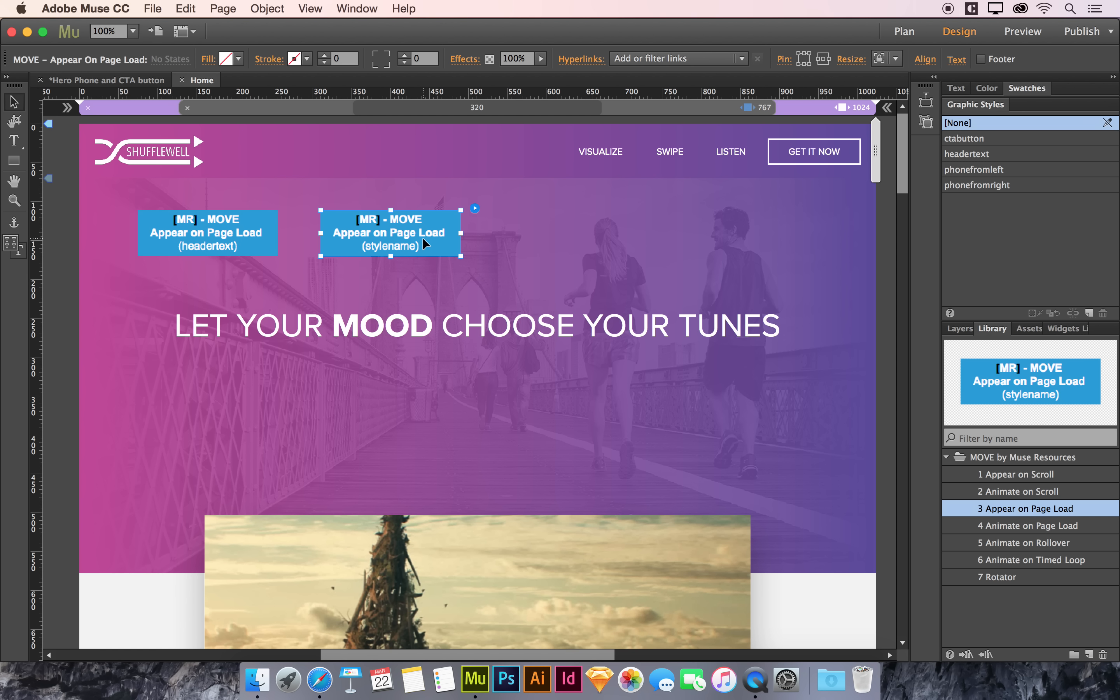
Step: Create a new graphic style named vimeo for the selected embedded video
click(578, 552)
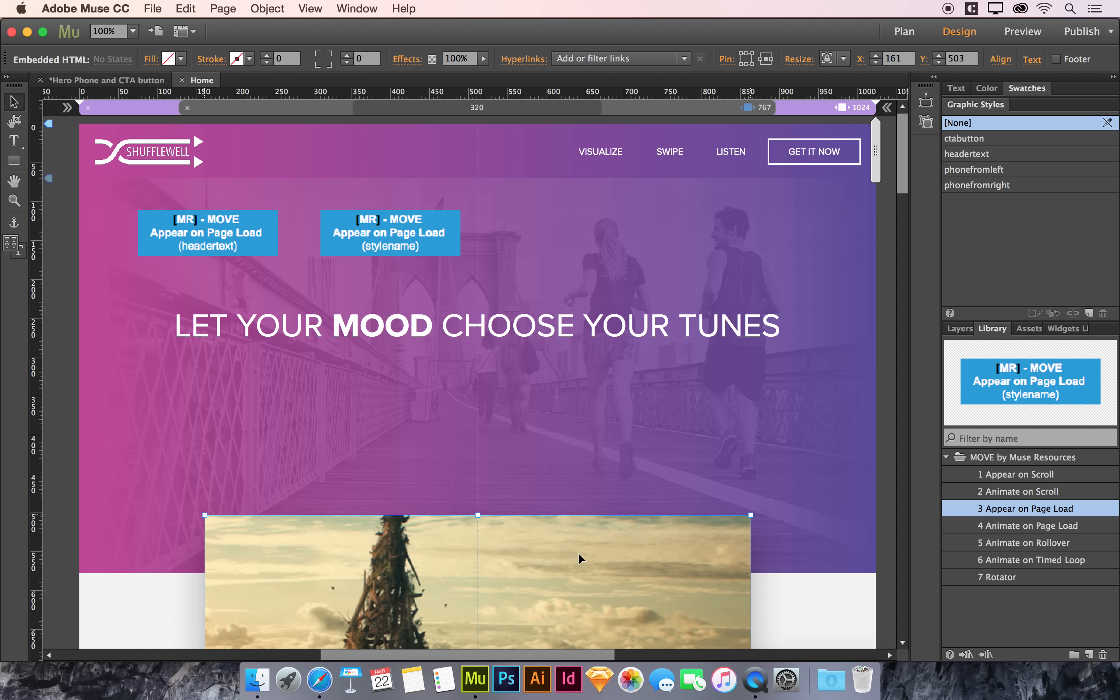
scroll(578, 552, down, 6)
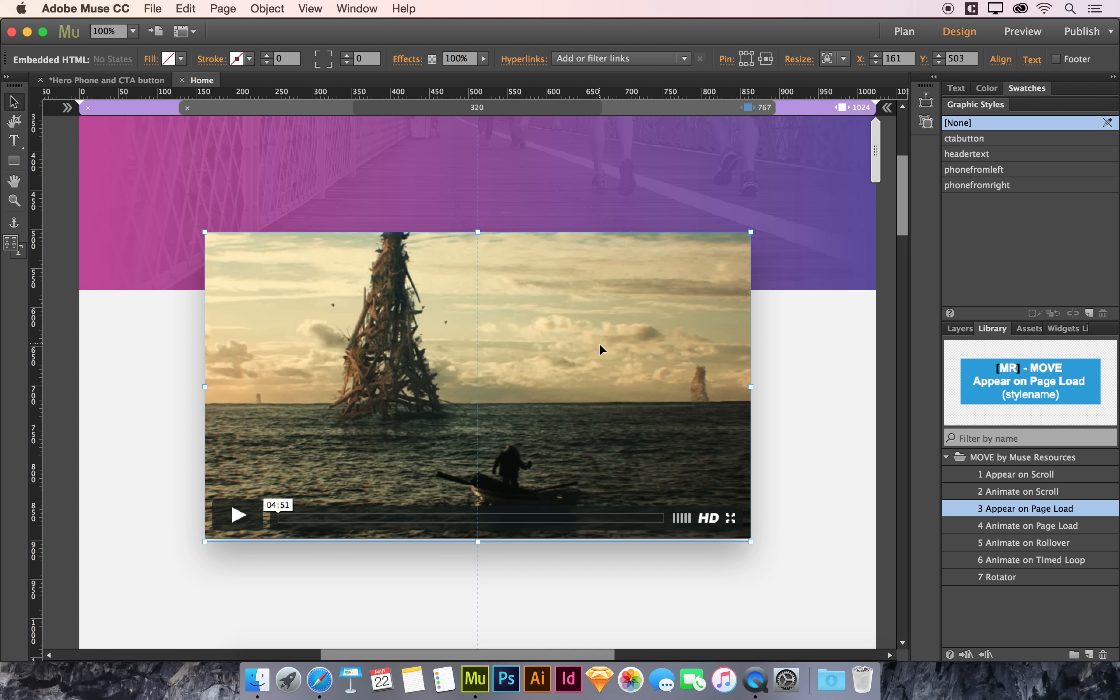
click(1089, 313)
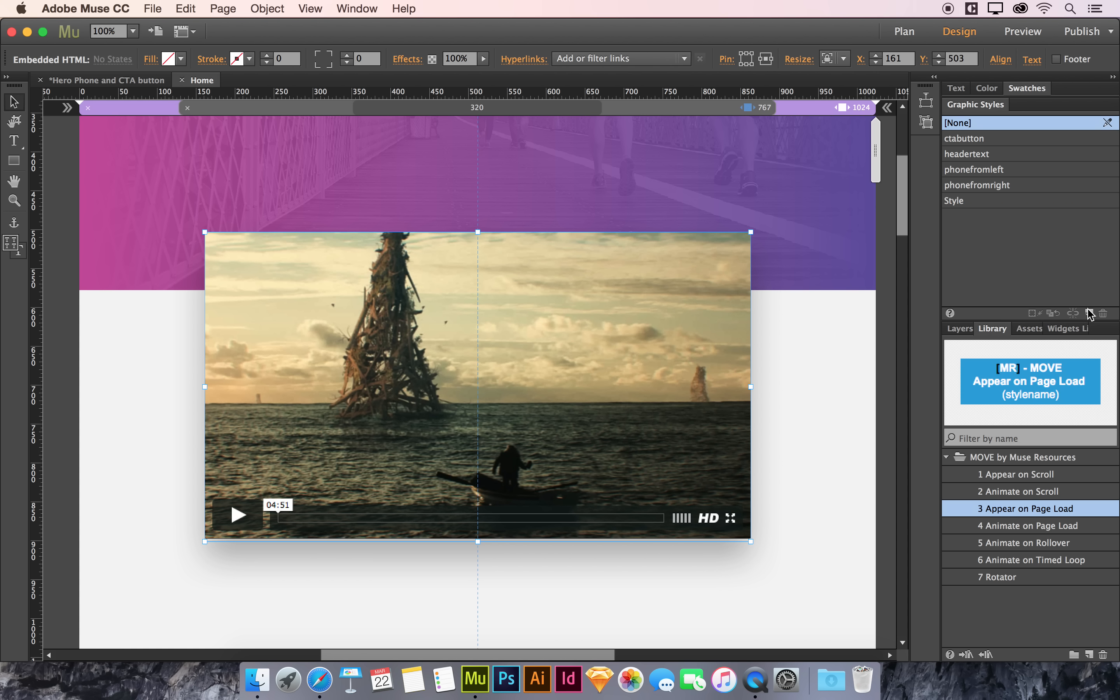
double_click(953, 202)
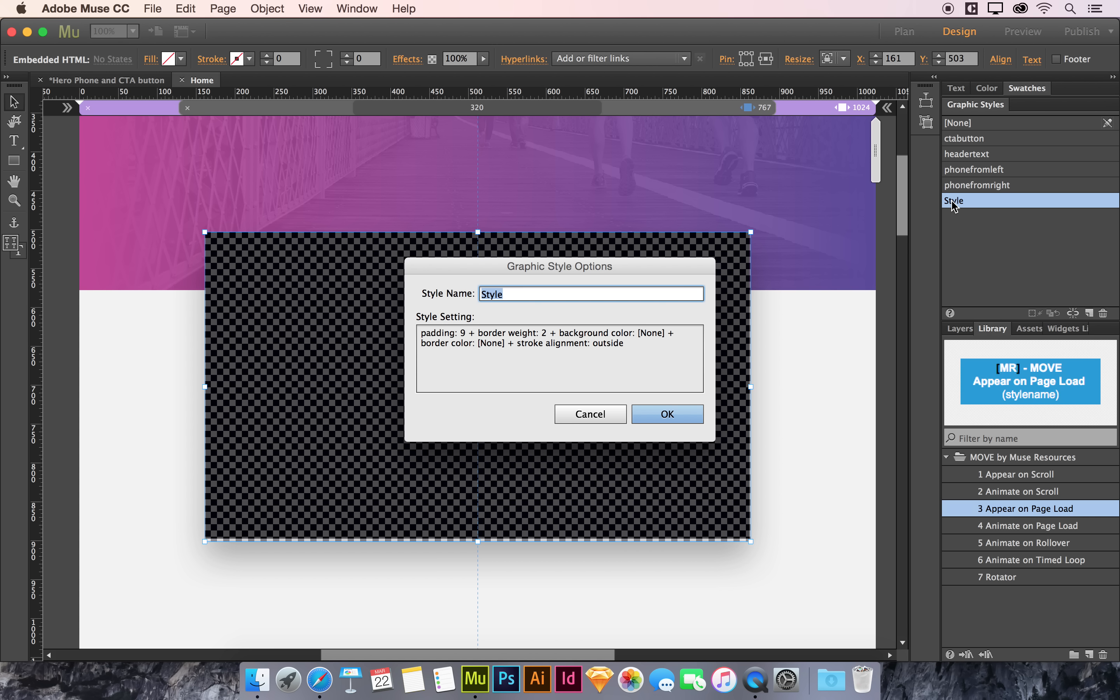
text(vimeo)
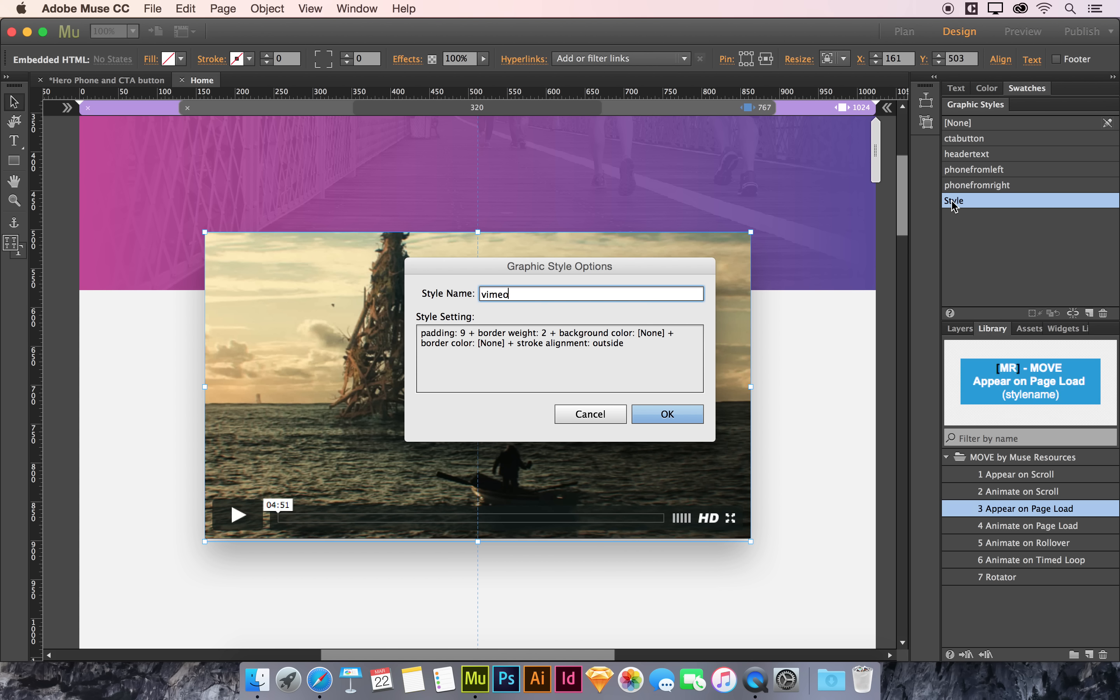
key(Return)
Step: Set the second widget's graphic style to animate to vimeo and its animation style to Fade In
scroll(694, 382, up, 10)
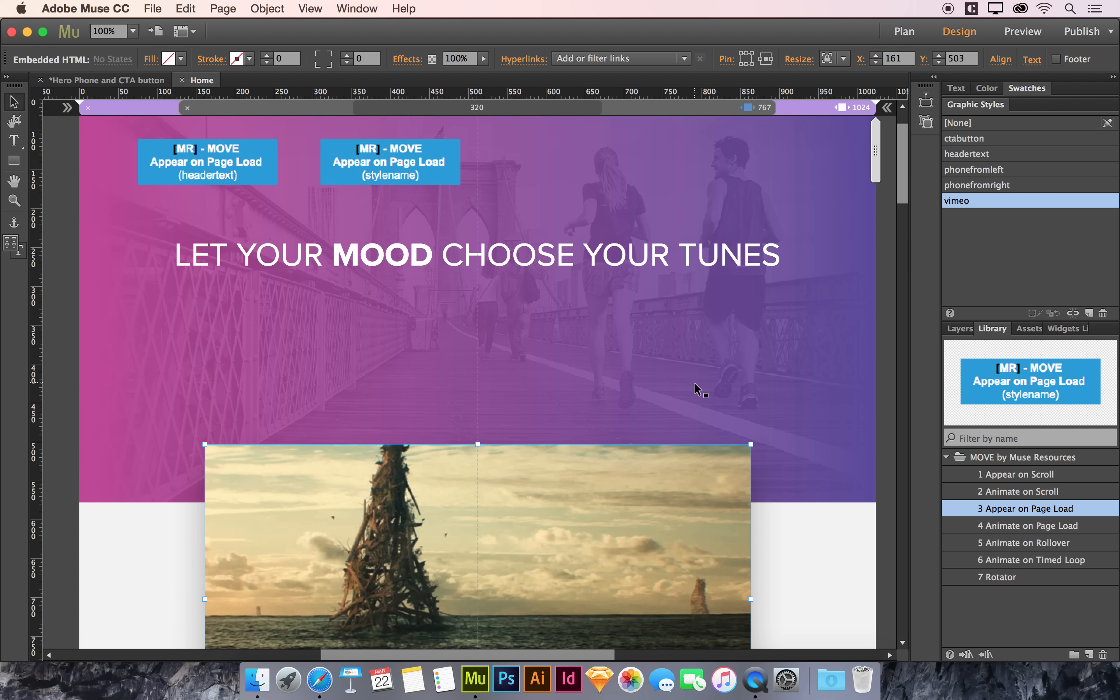
click(409, 228)
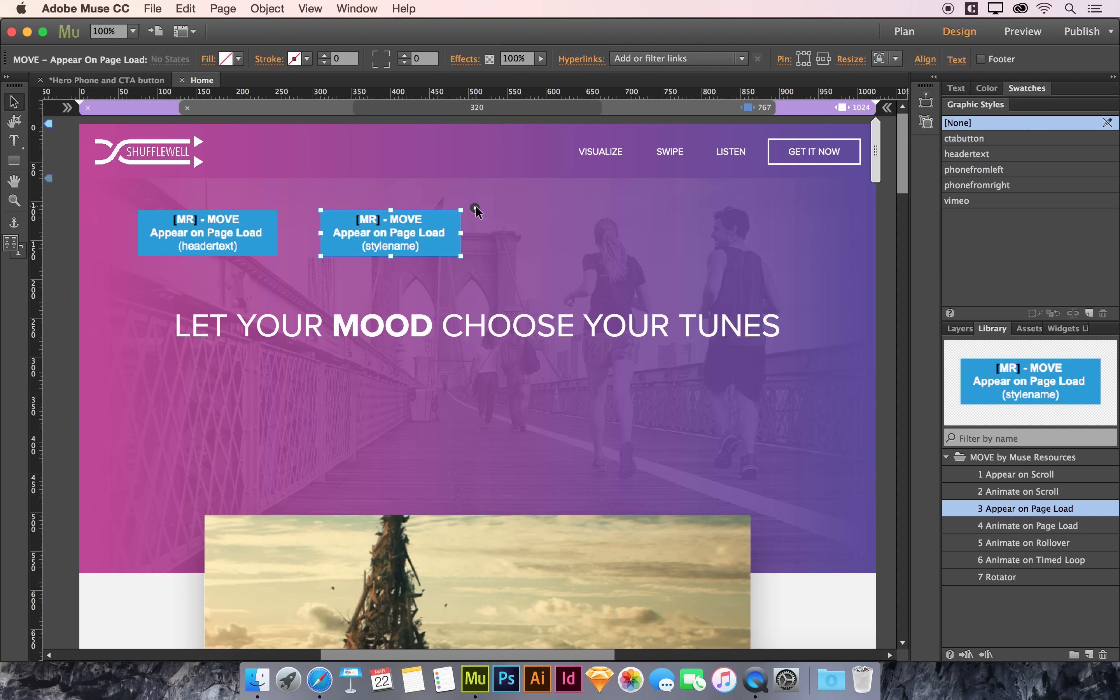
click(475, 208)
double_click(630, 309)
text(v)
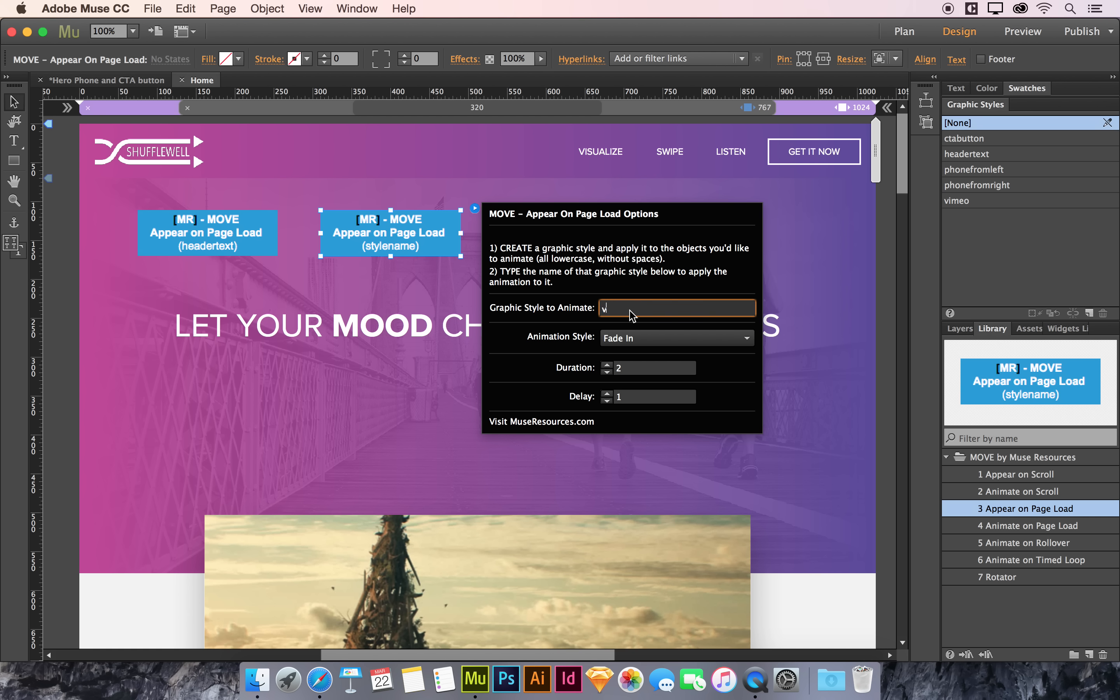
text(imeo)
click(658, 337)
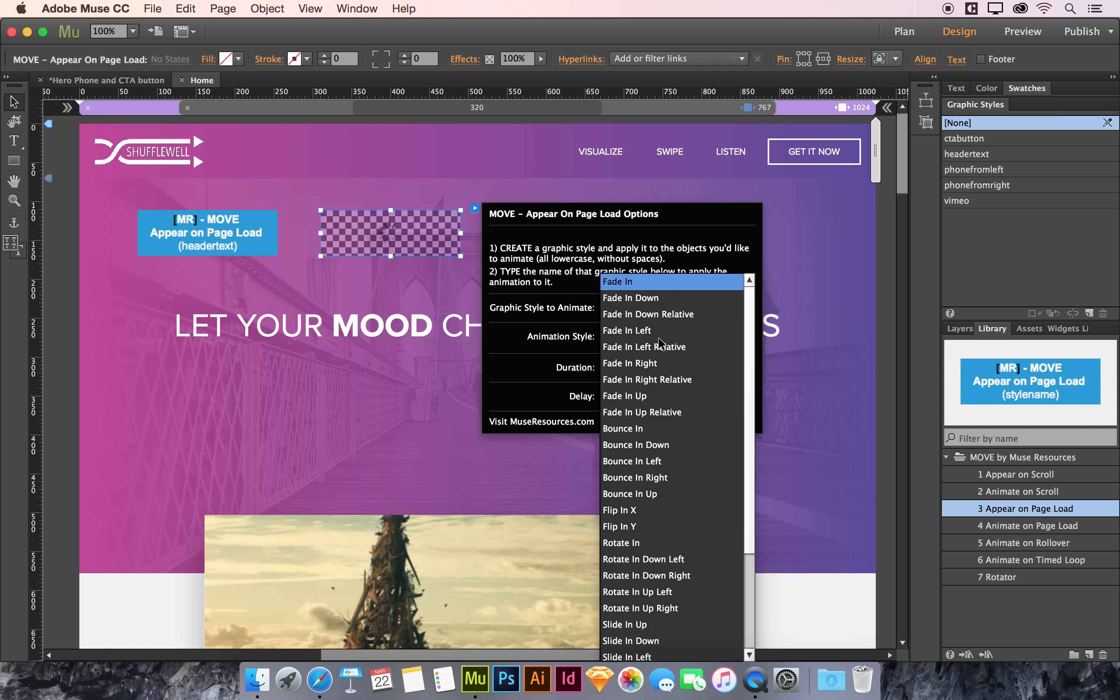
click(653, 282)
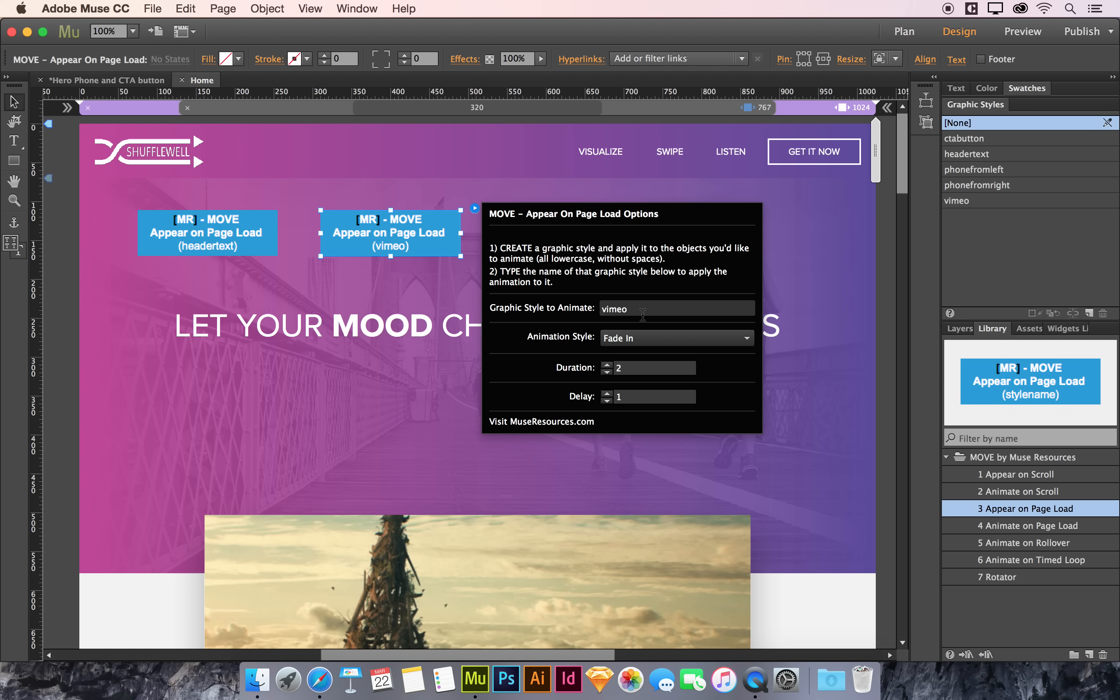
Step: Set the widget's delay to 0.5 and its duration to 1, then close the options
double_click(618, 396)
text(0.5)
key(Return)
click(642, 370)
key(BackSpace)
text(1)
key(Return)
click(71, 394)
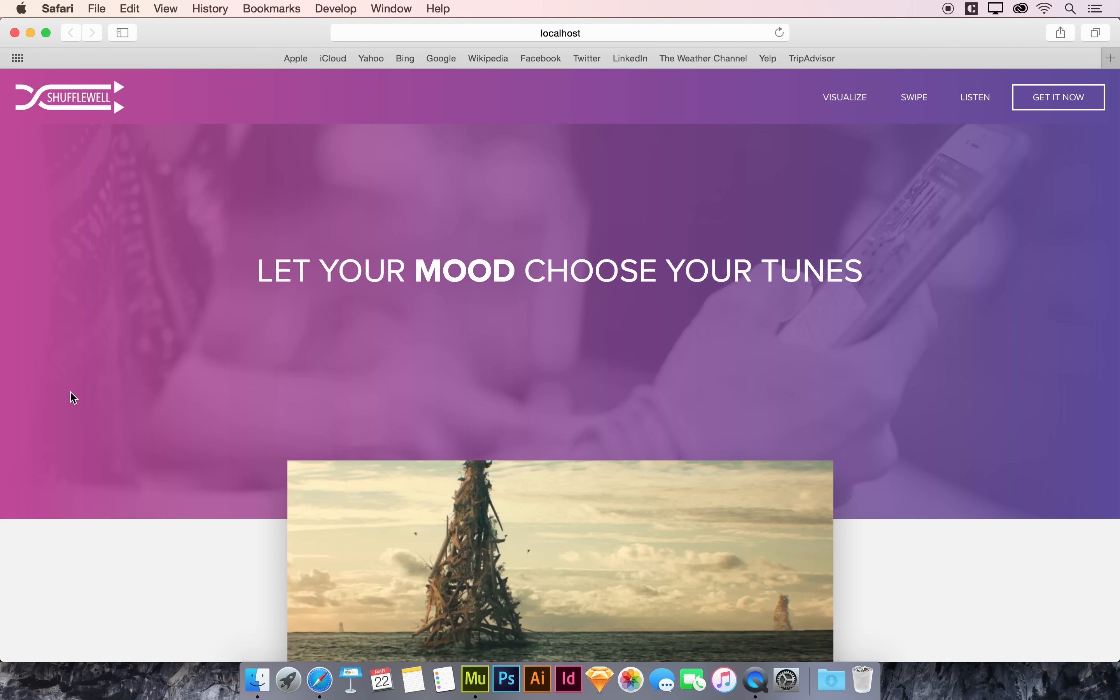
Step: Preview the page in the browser and scroll down to check the video animation
scroll(72, 397, down, 5)
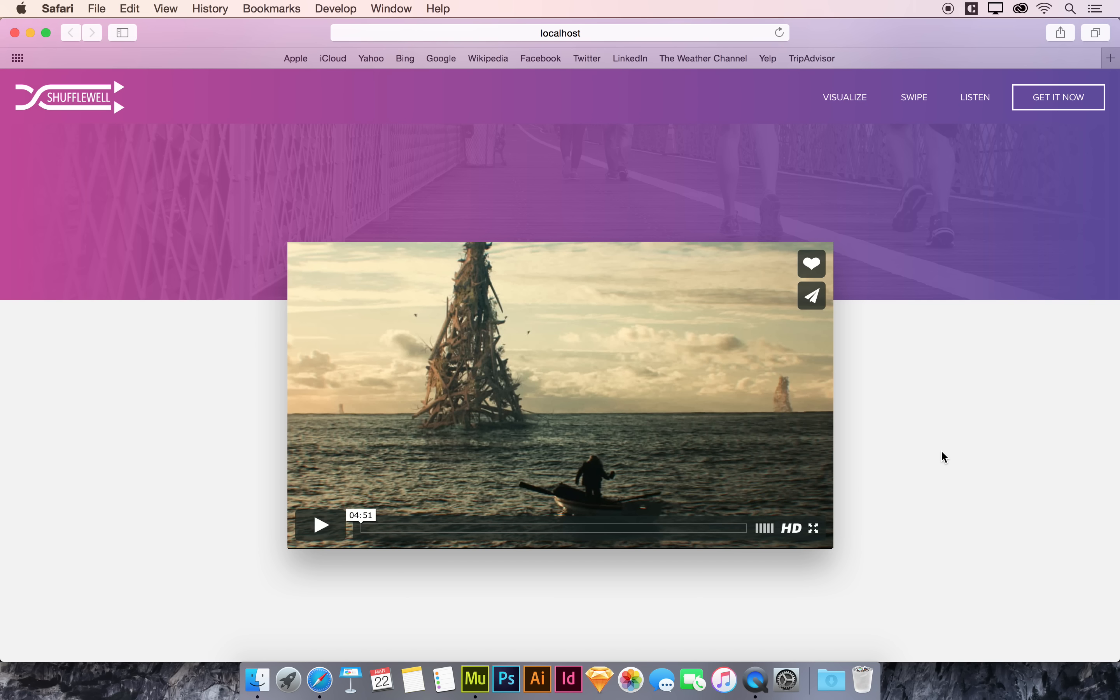
scroll(944, 457, down, 2)
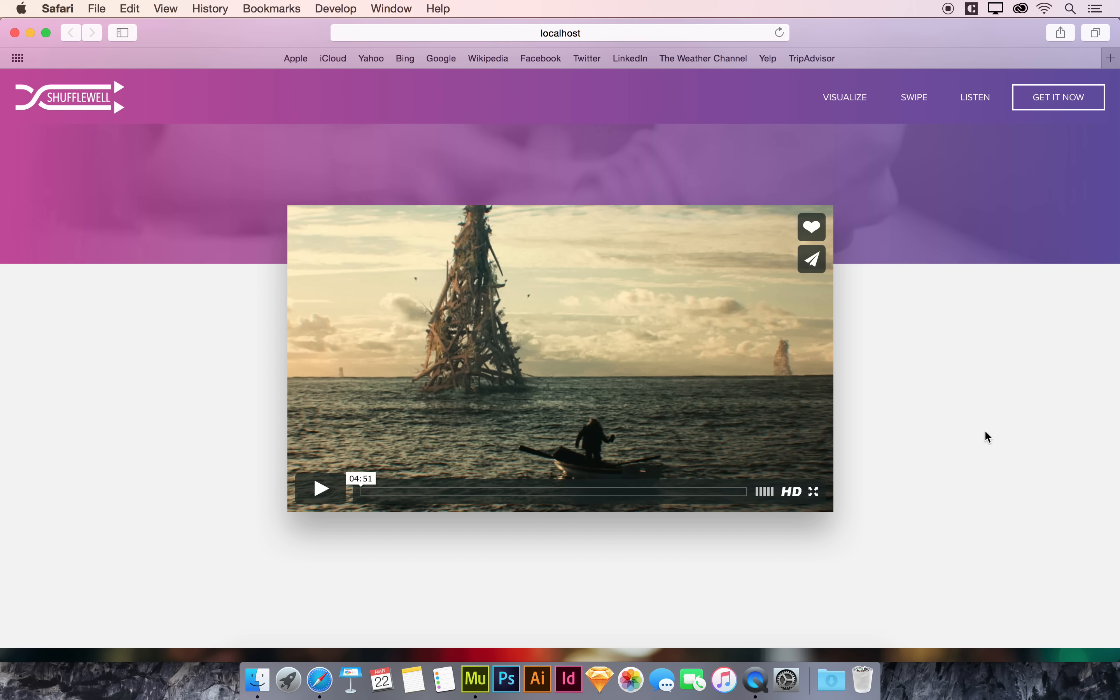
key(super+w)
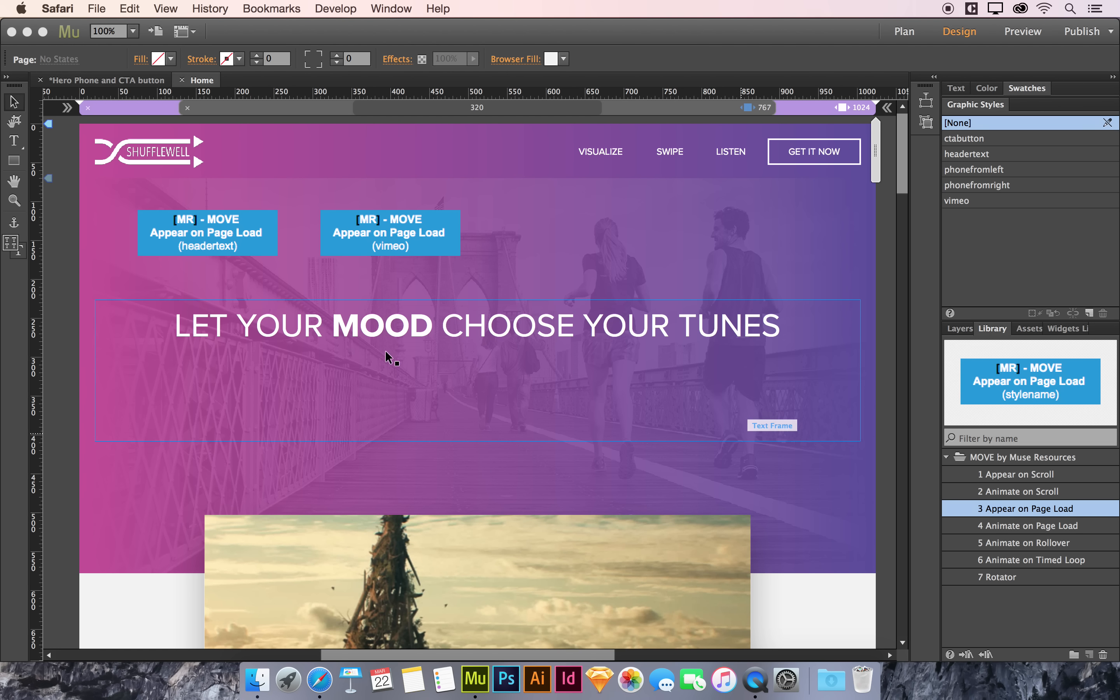
Step: Resize the phone image frames below the video so they are about 480 px high
click(60, 392)
scroll(60, 396, down, 10)
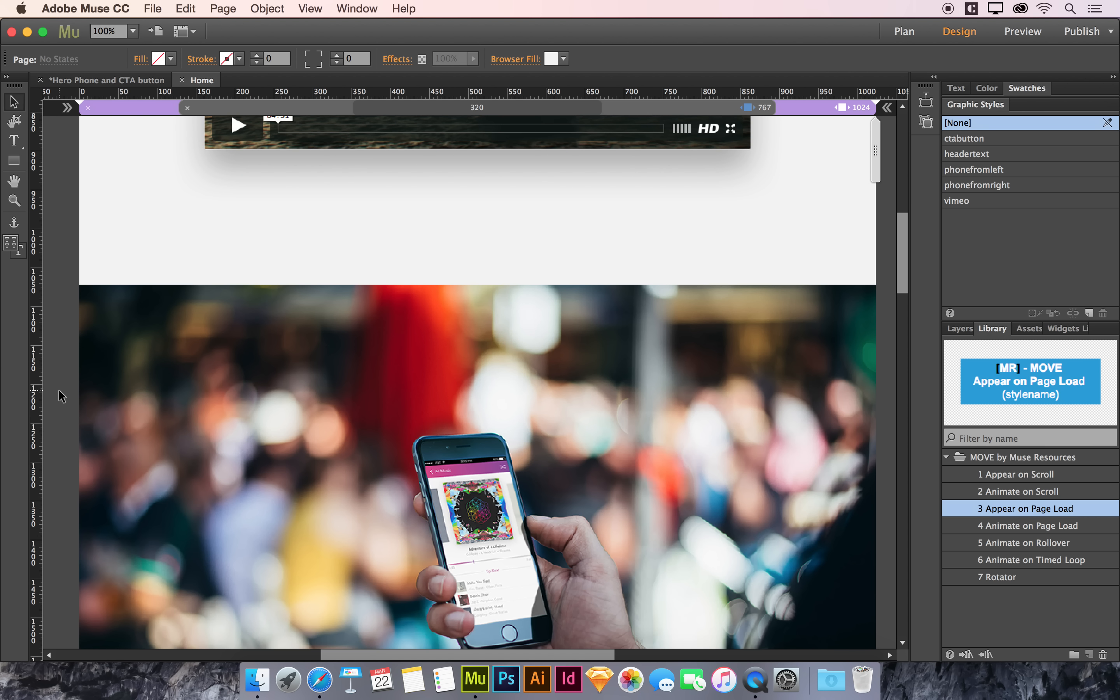
scroll(61, 395, down, 10)
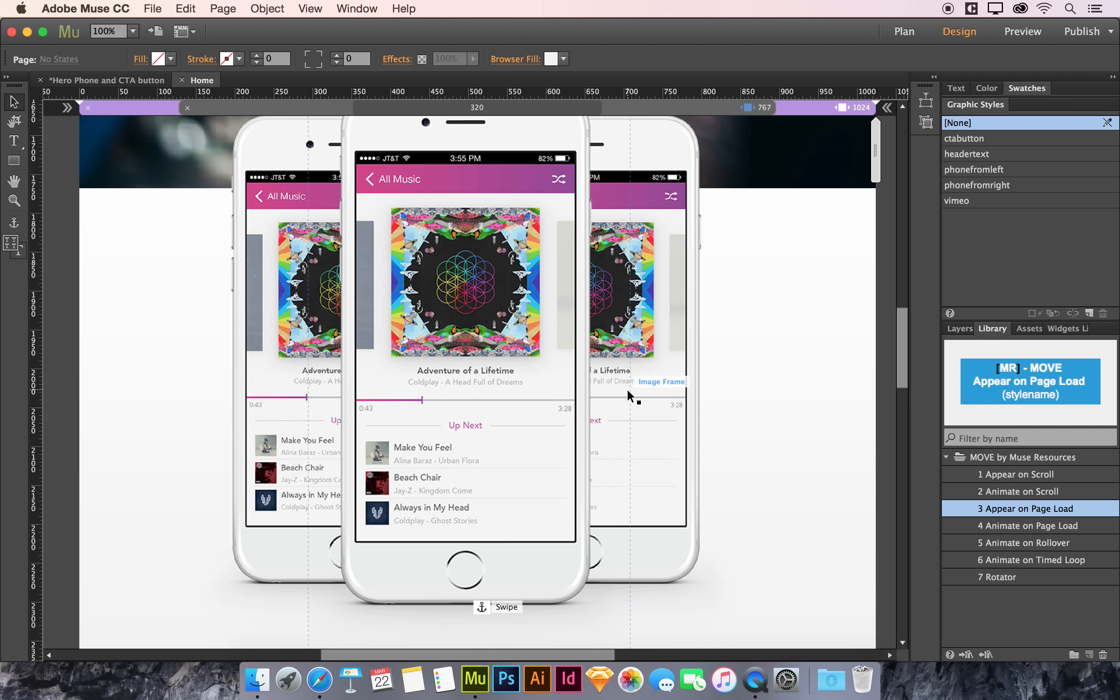
mouse_move(905, 320)
mouse_down()
mouse_move(903, 345)
mouse_move(905, 326)
mouse_up()
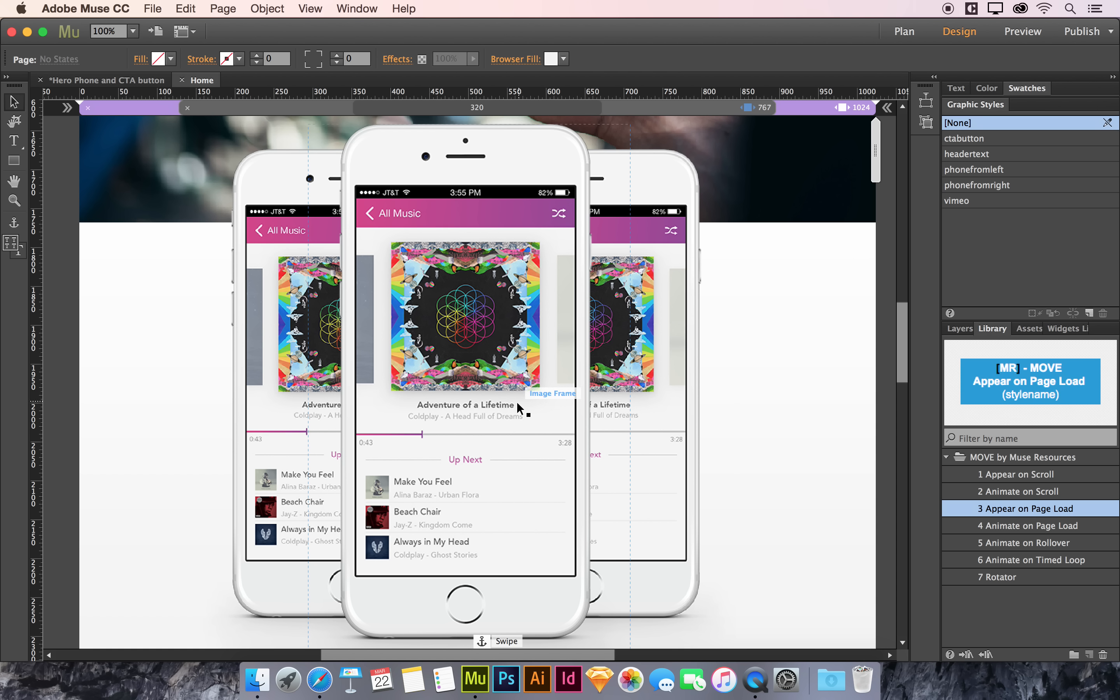
click(487, 585)
scroll(493, 557, down, 3)
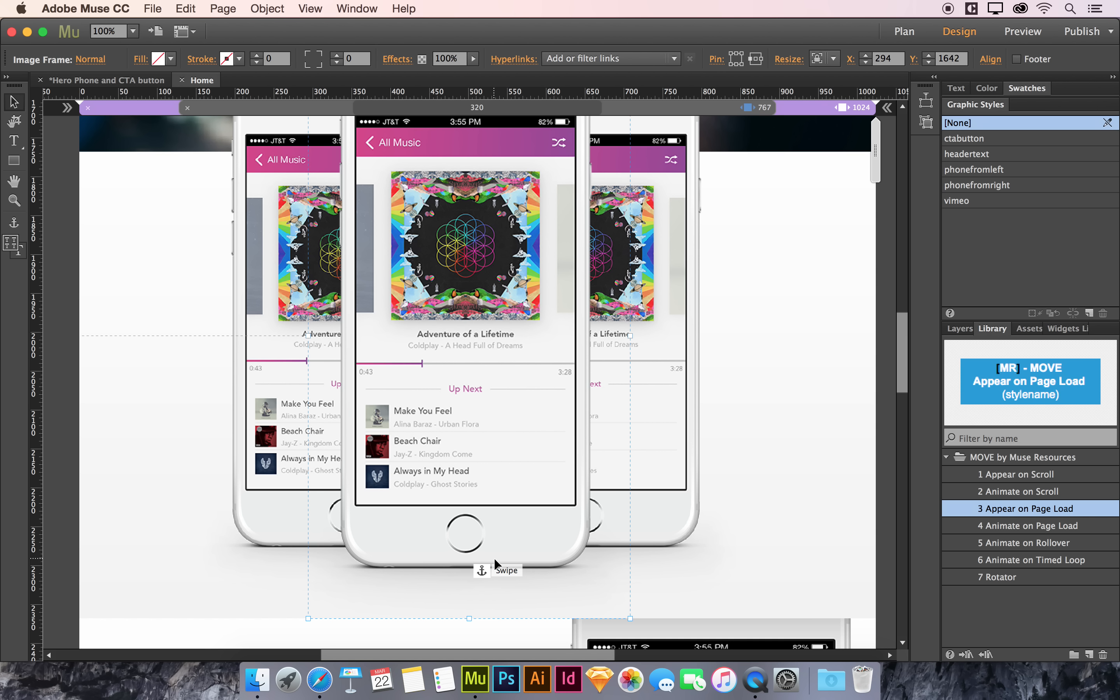
drag(468, 617, 464, 496)
click(664, 475)
shift+click(346, 506)
drag(470, 591, 470, 451)
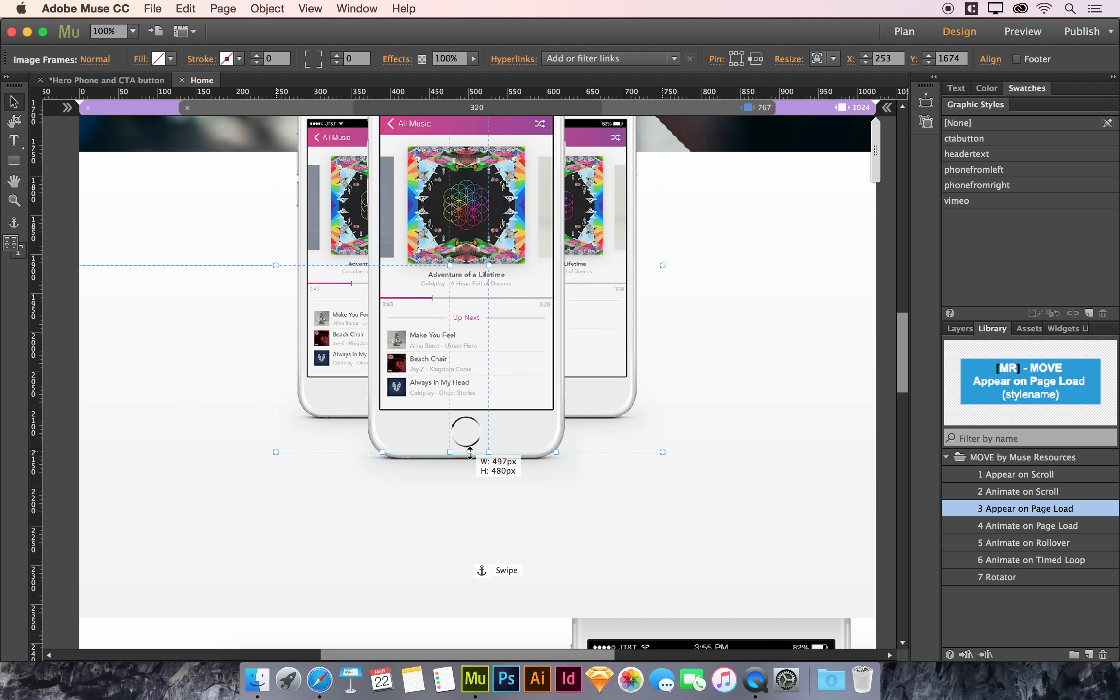
scroll(552, 515, up, 5)
scroll(553, 517, down, 4)
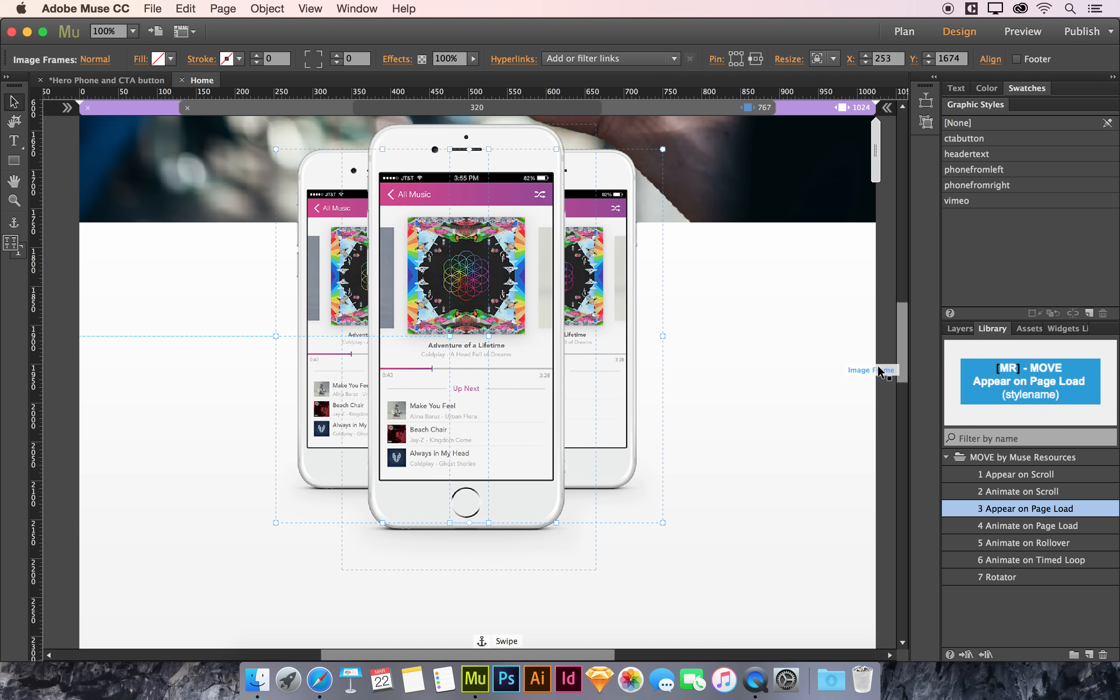
scroll(900, 323, up, 5)
scroll(899, 335, down, 3)
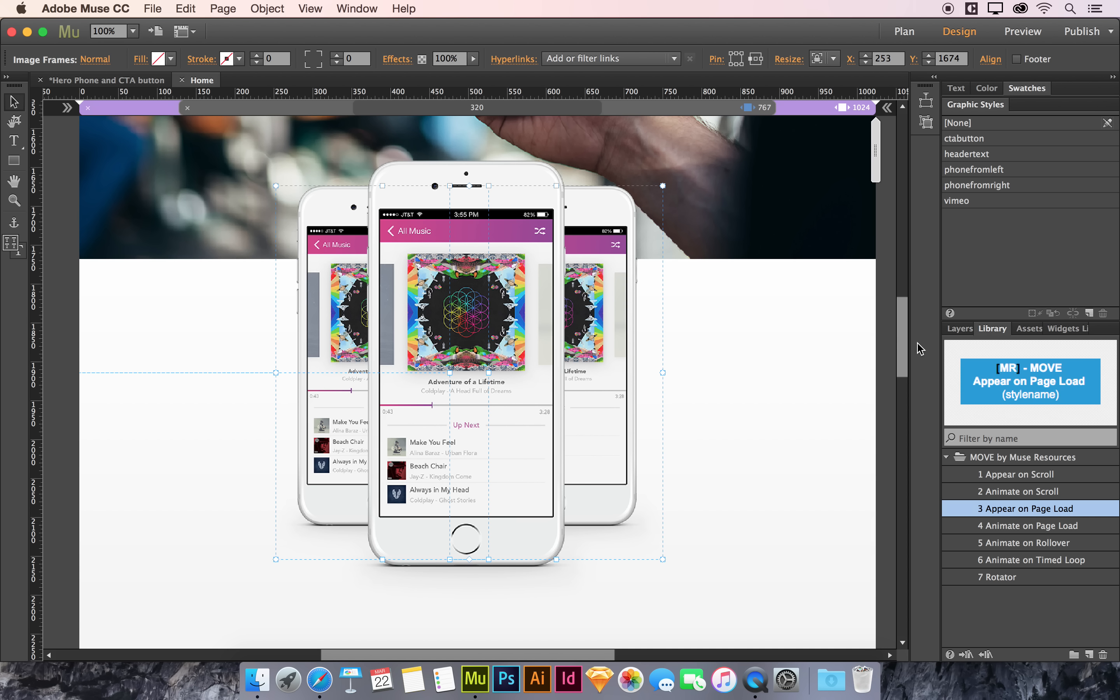
Step: Select each side phone image frame to check which graphic style it uses
click(814, 345)
click(886, 340)
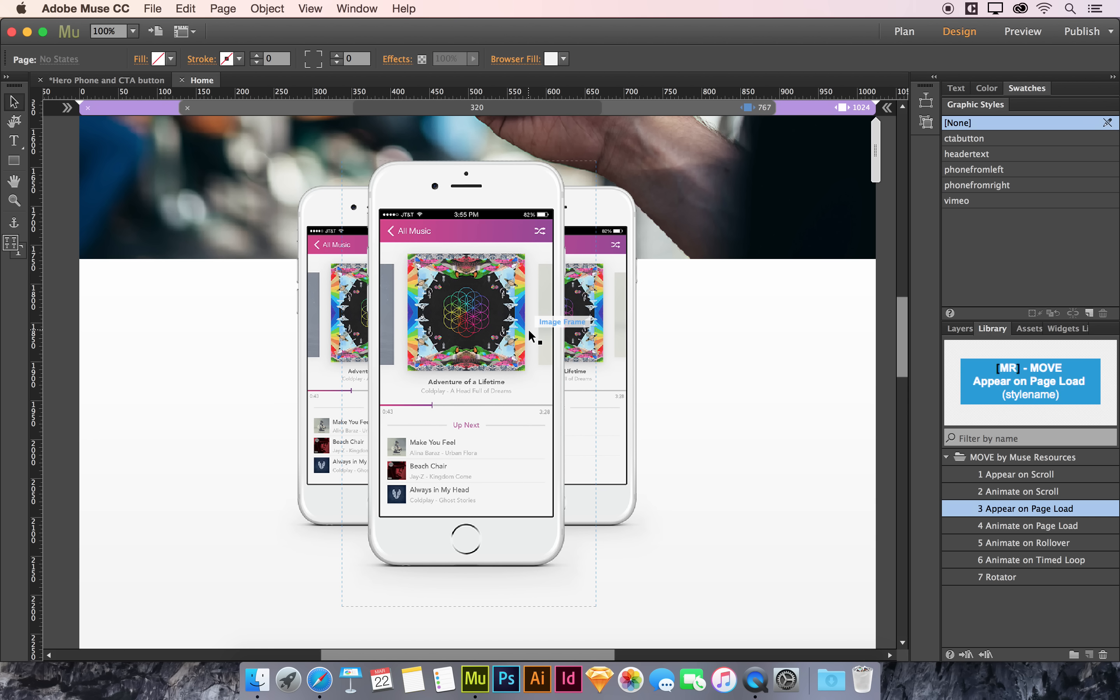
click(327, 309)
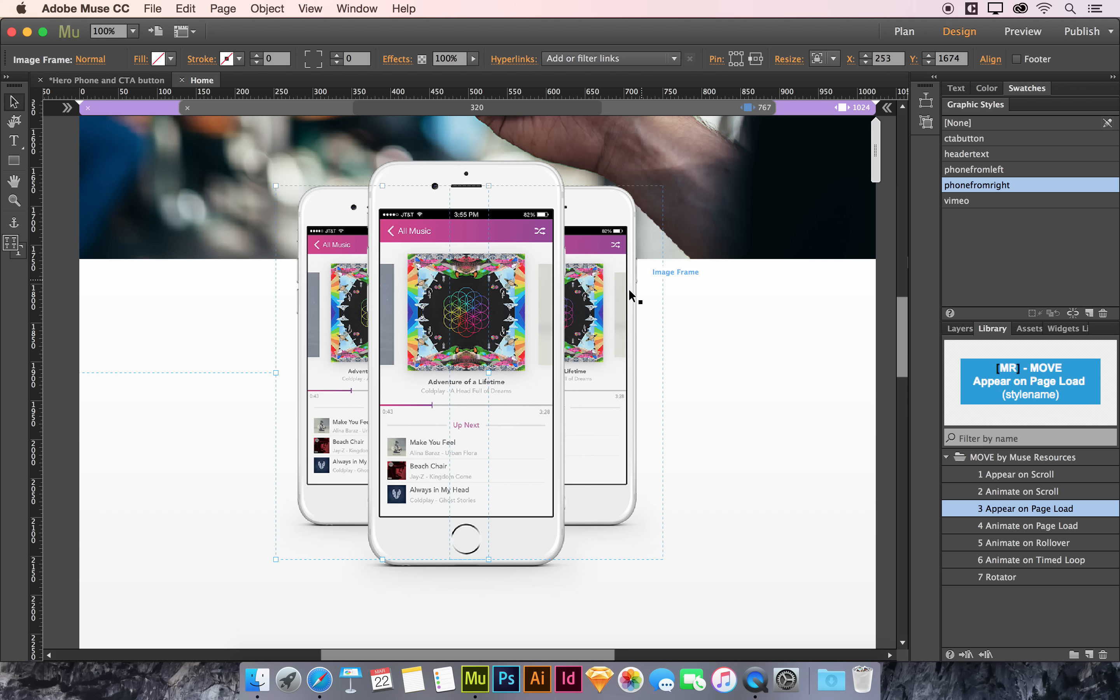
click(615, 297)
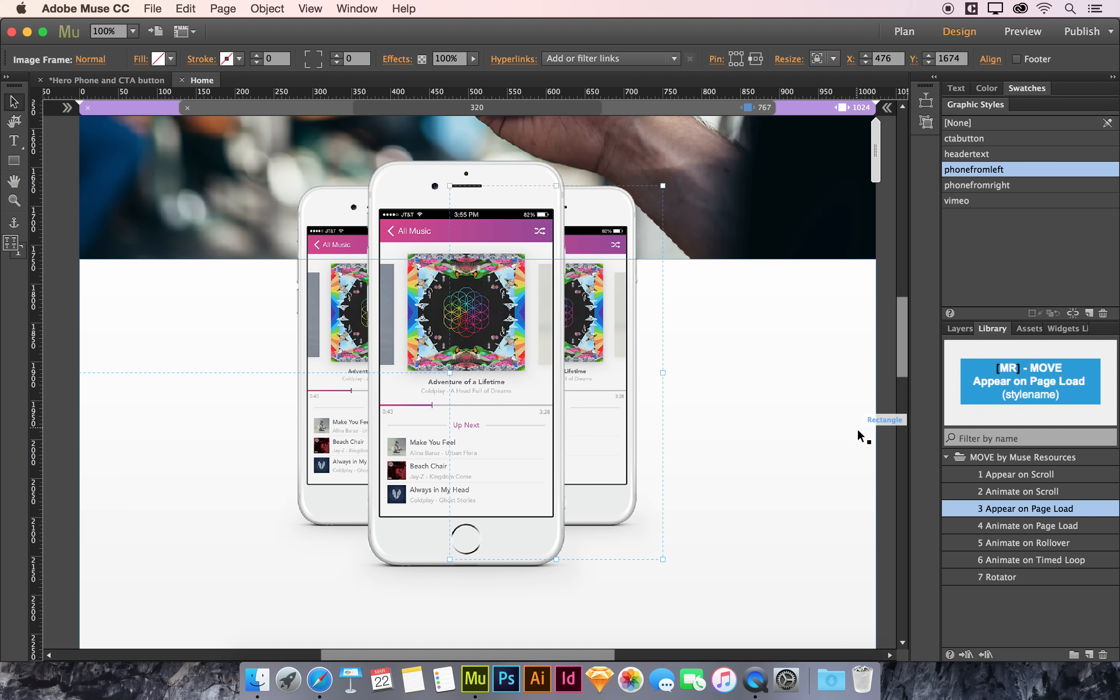
click(884, 423)
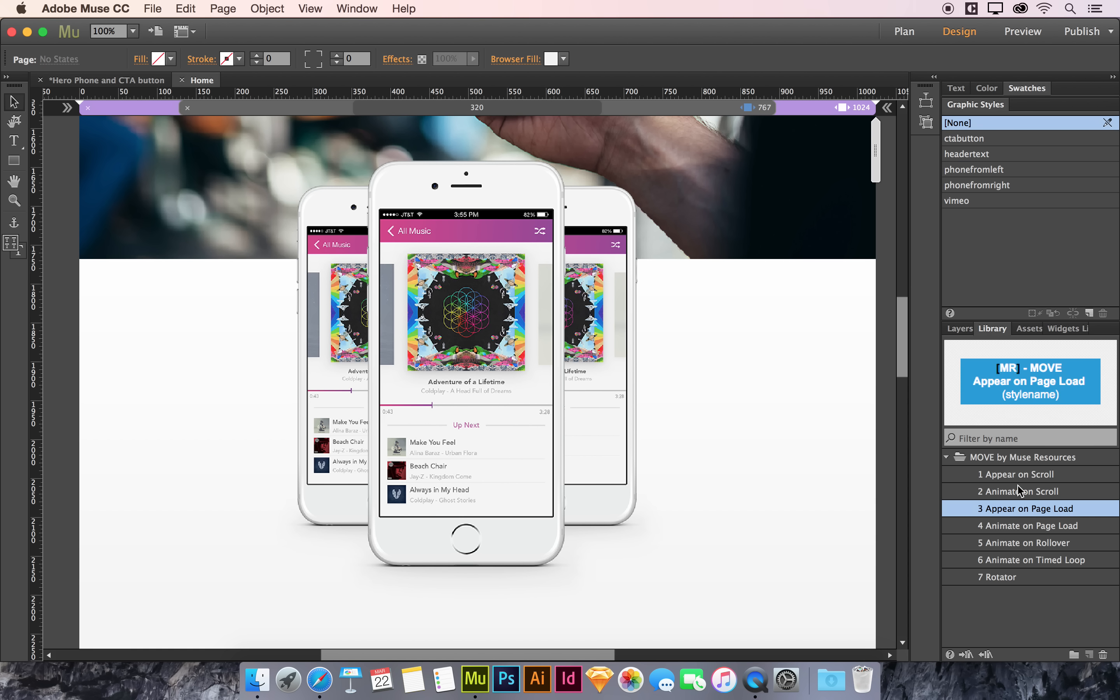
click(628, 387)
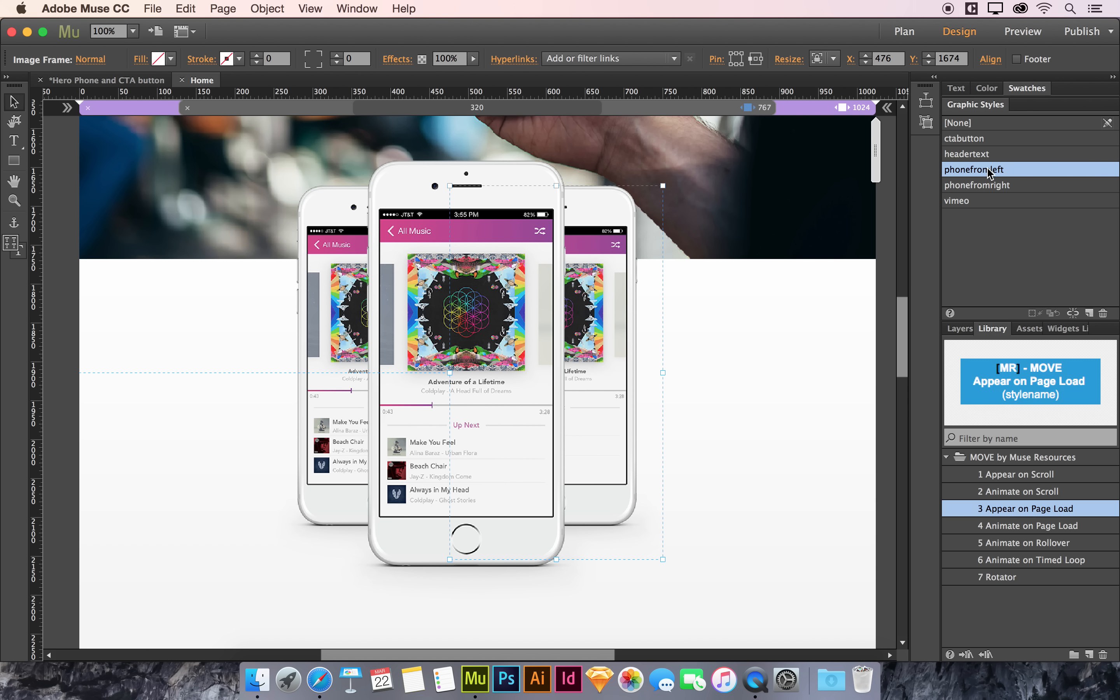
click(891, 299)
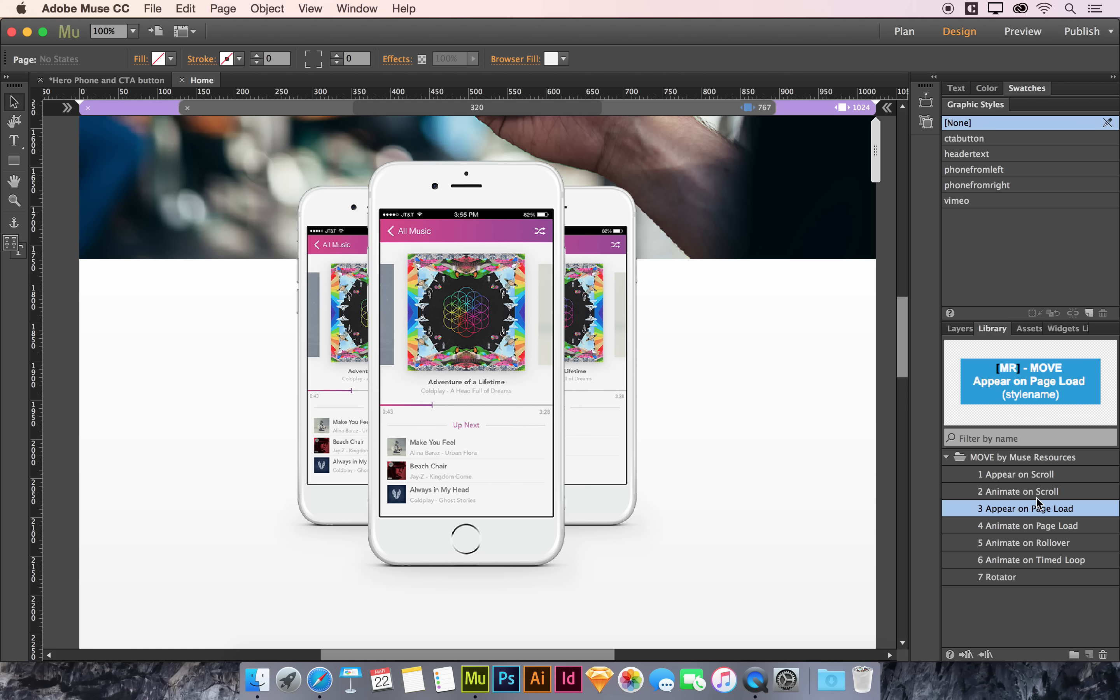
Step: Add an Appear on Scroll widget above the phones with graphic style phonefromleft and animation style Fade In Left
click(1014, 475)
drag(1051, 477, 105, 156)
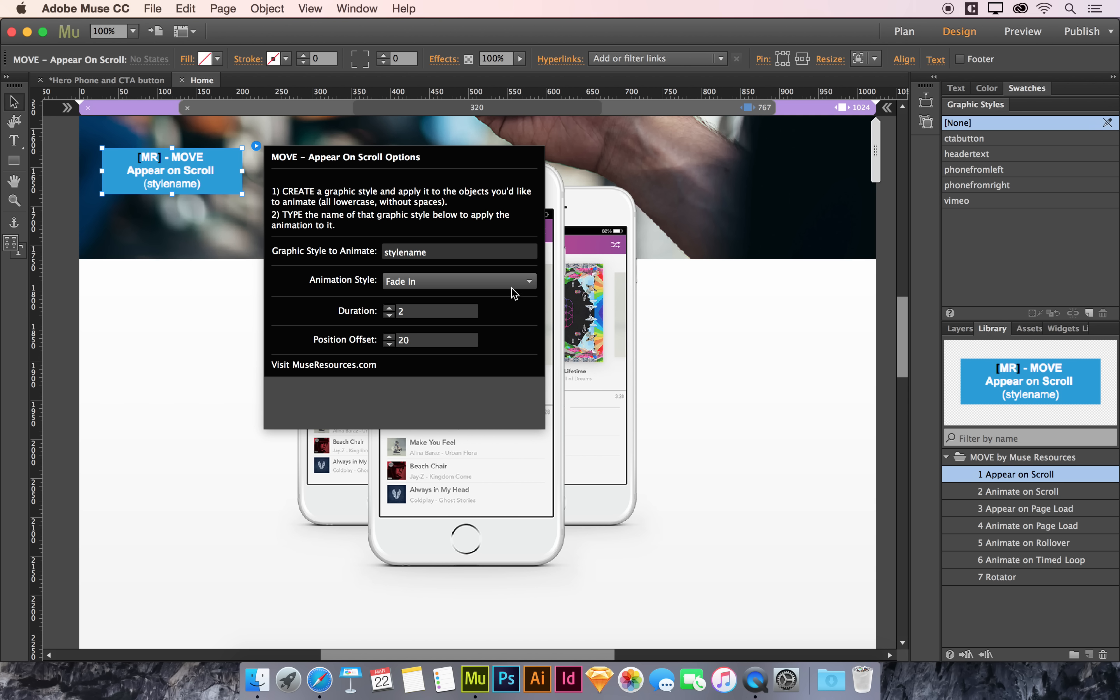
click(465, 252)
double_click(464, 252)
text(phonefromleft)
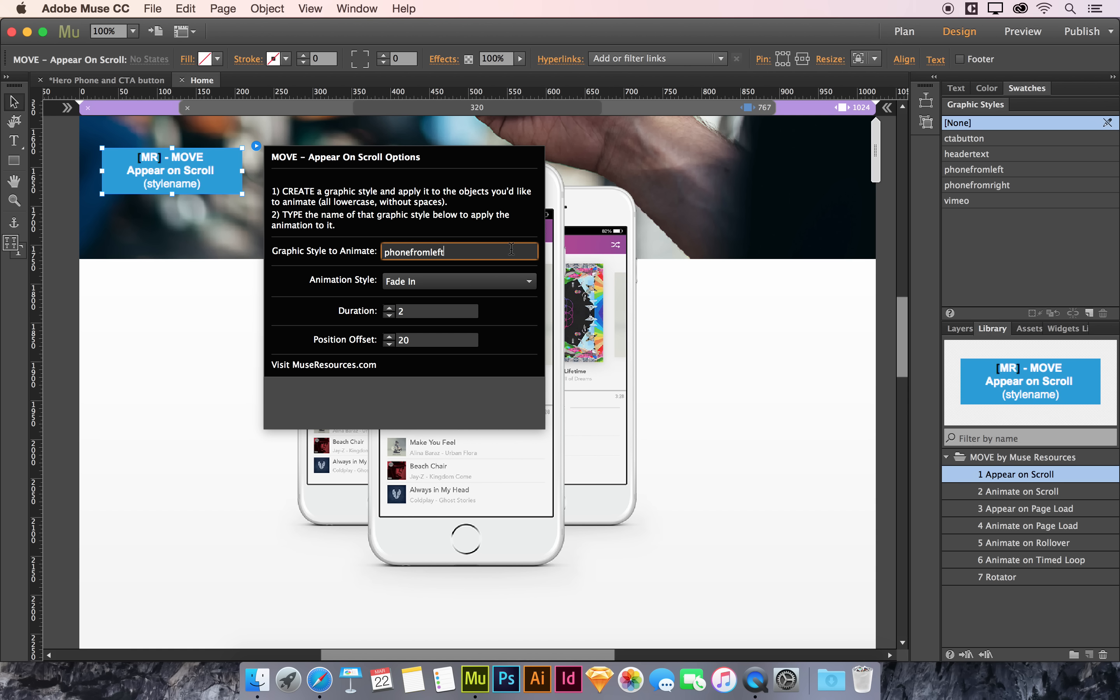
click(478, 289)
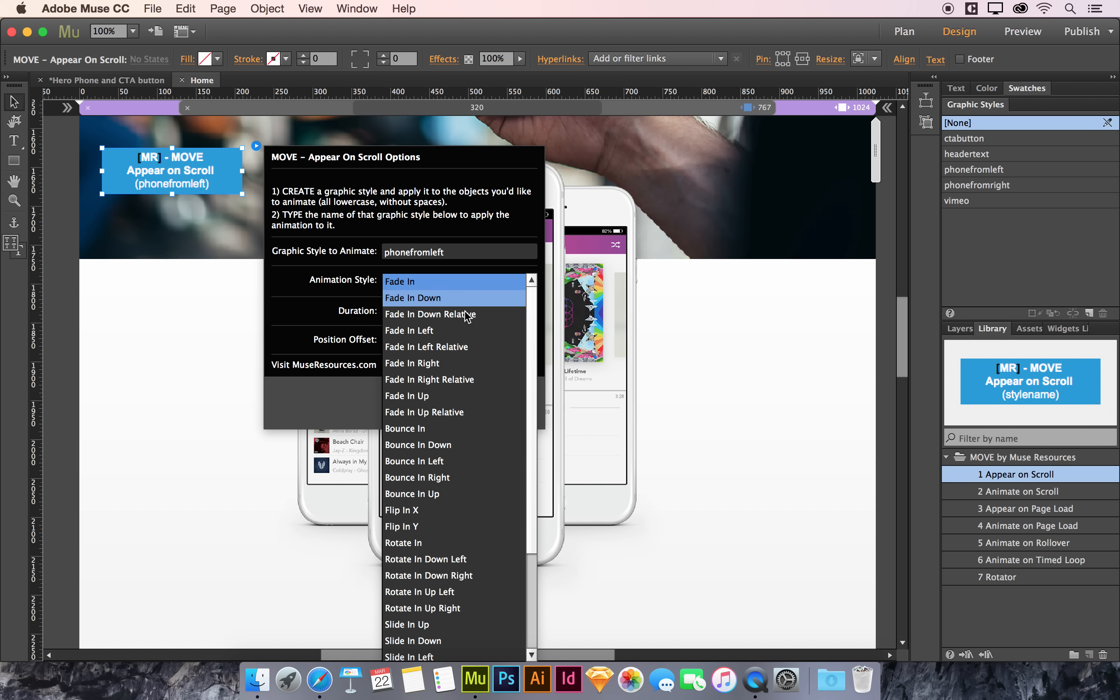
click(449, 330)
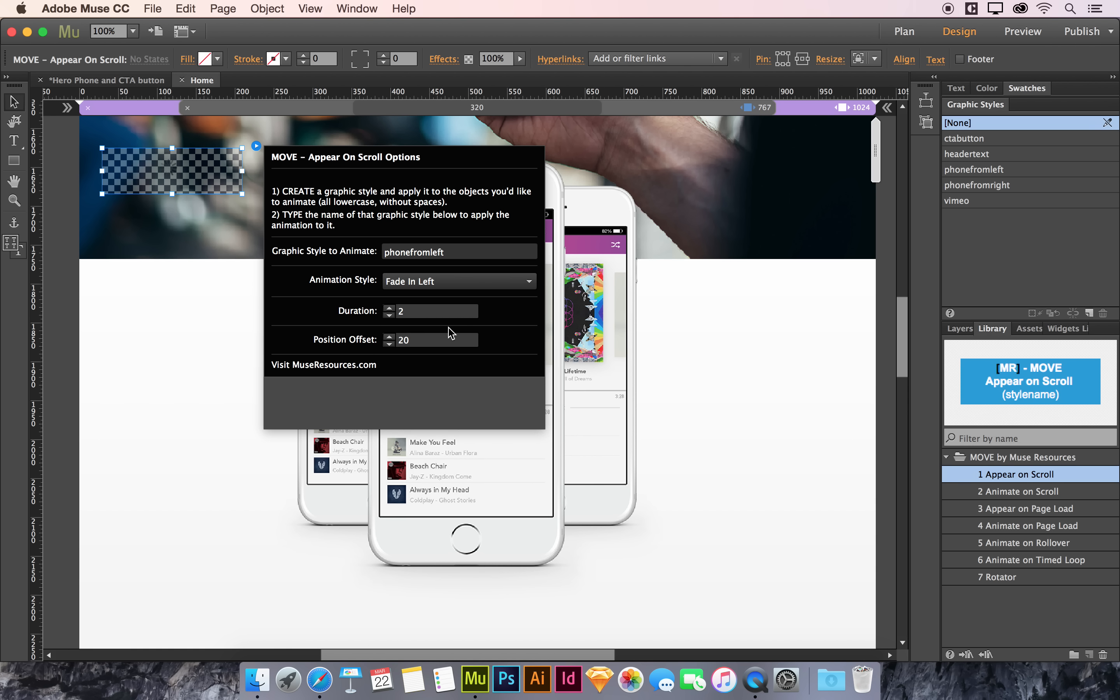
Step: Duplicate the Appear on Scroll widget and set the copy to graphic style phonefromright with animation style Fade In Right
click(161, 268)
drag(154, 175, 318, 171)
click(412, 146)
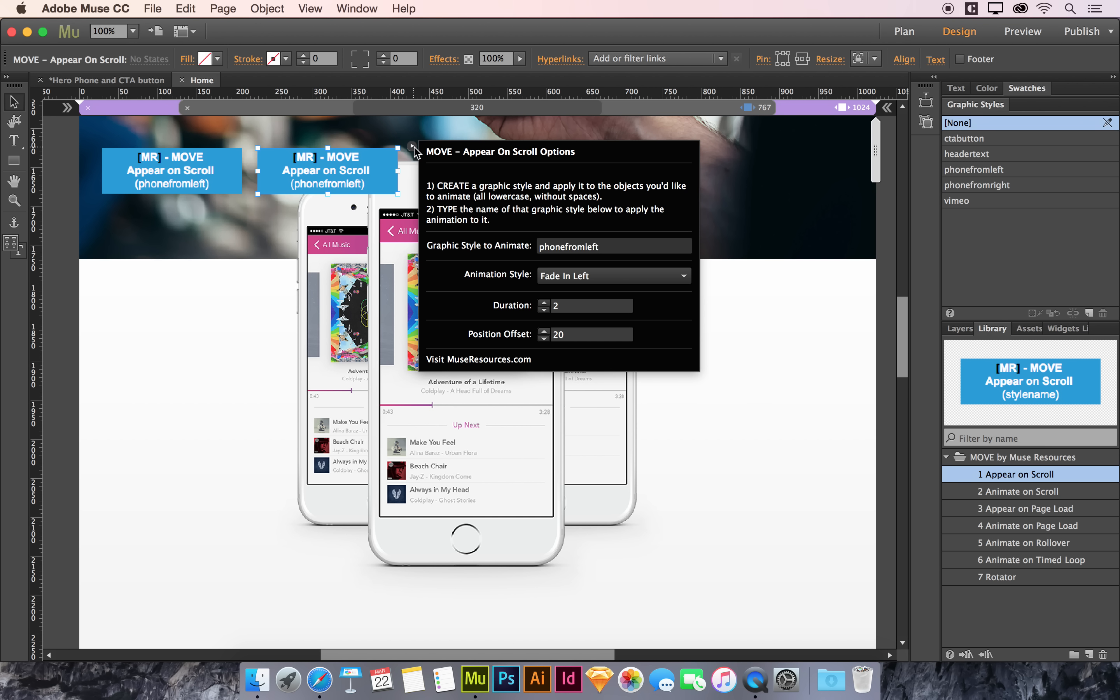
click(597, 250)
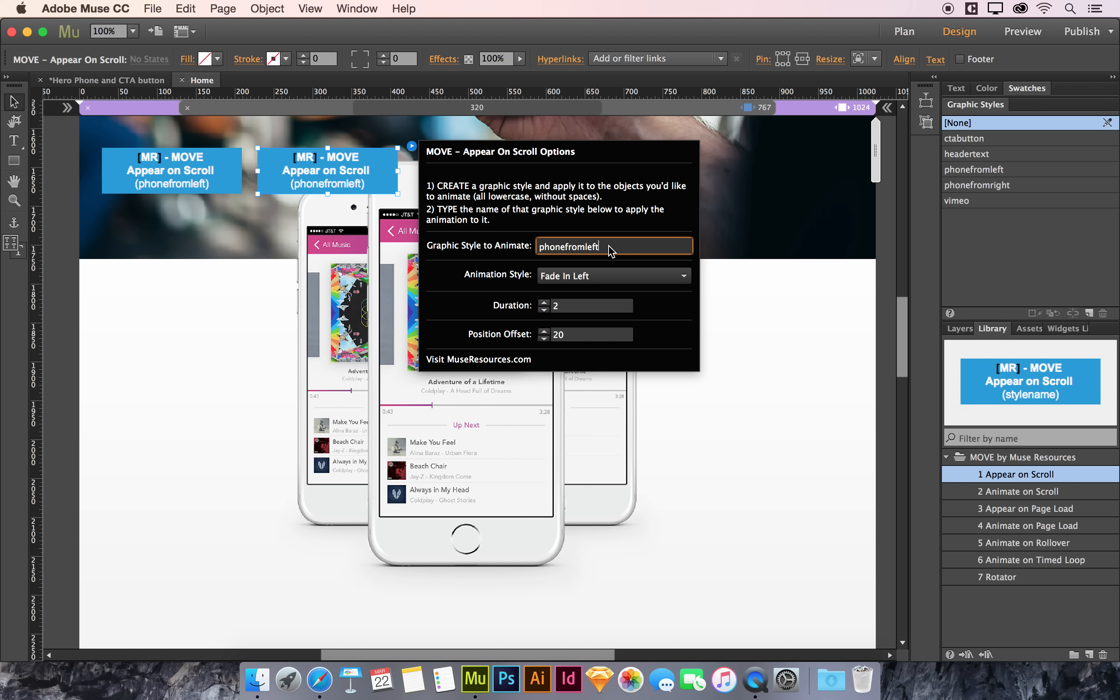
key(BackSpace)
key(BackSpace)
key(BackSpace)
text(right)
click(587, 277)
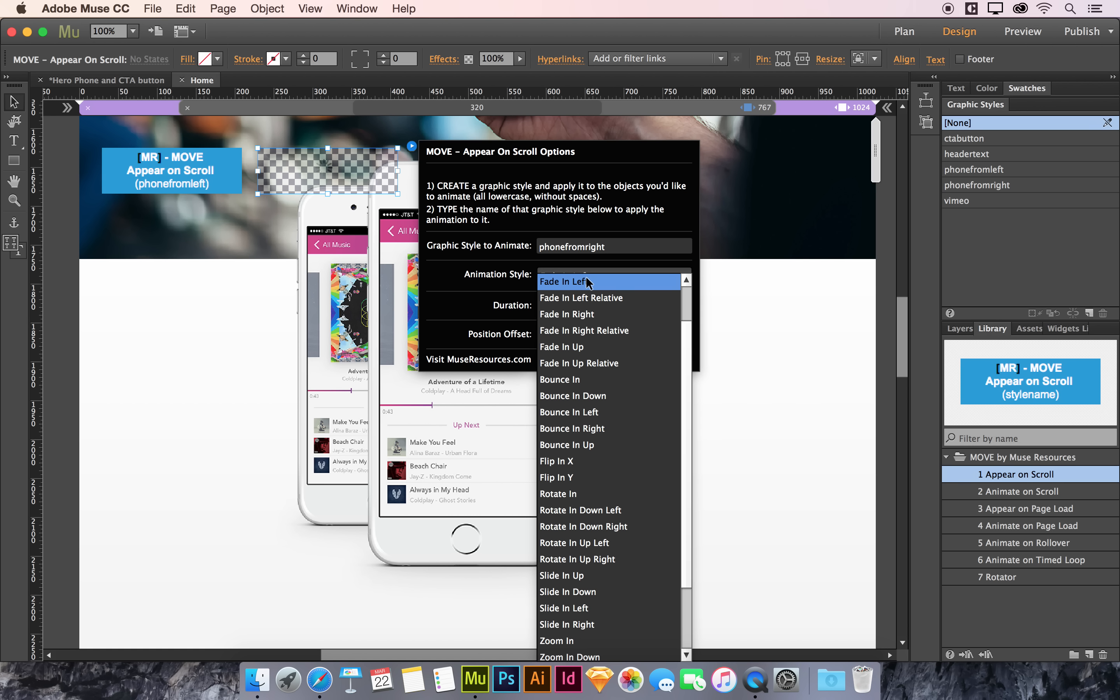
click(586, 314)
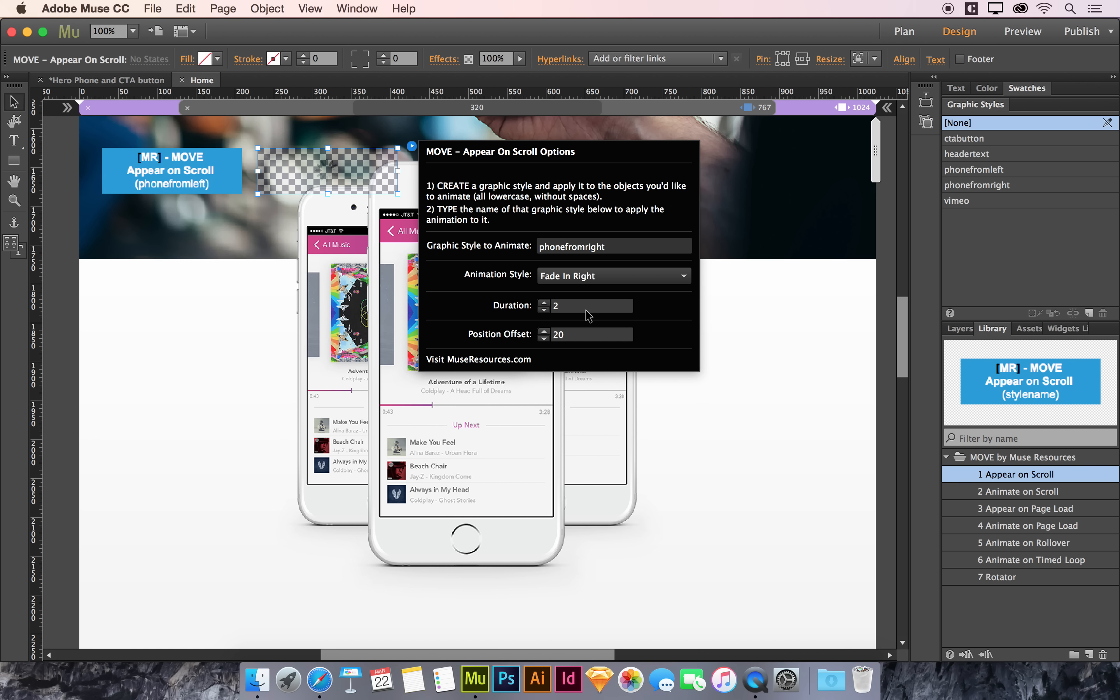
click(187, 177)
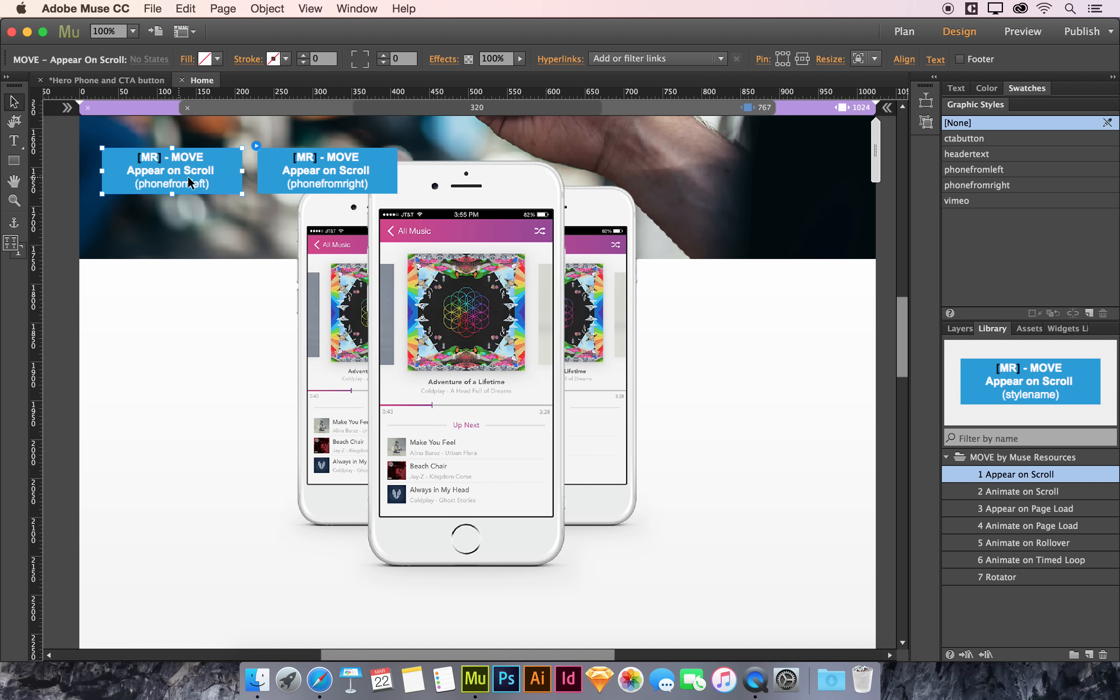
Step: Preview the page in the browser and scroll down to check the side phone animations
click(257, 145)
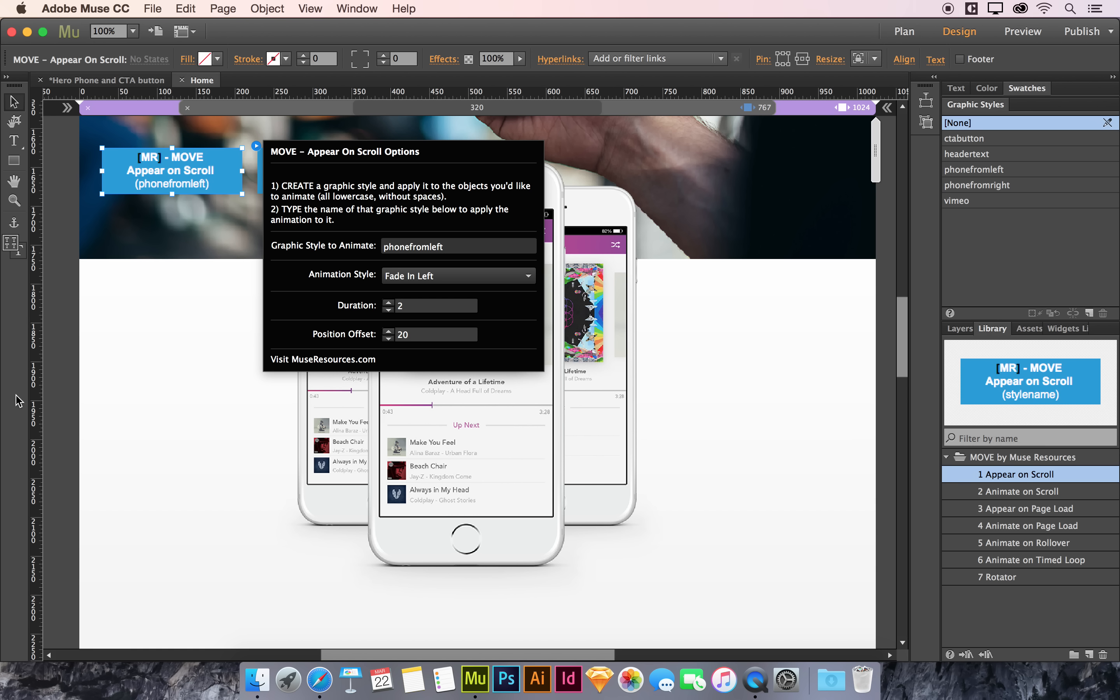
click(61, 398)
key(super+alt+e)
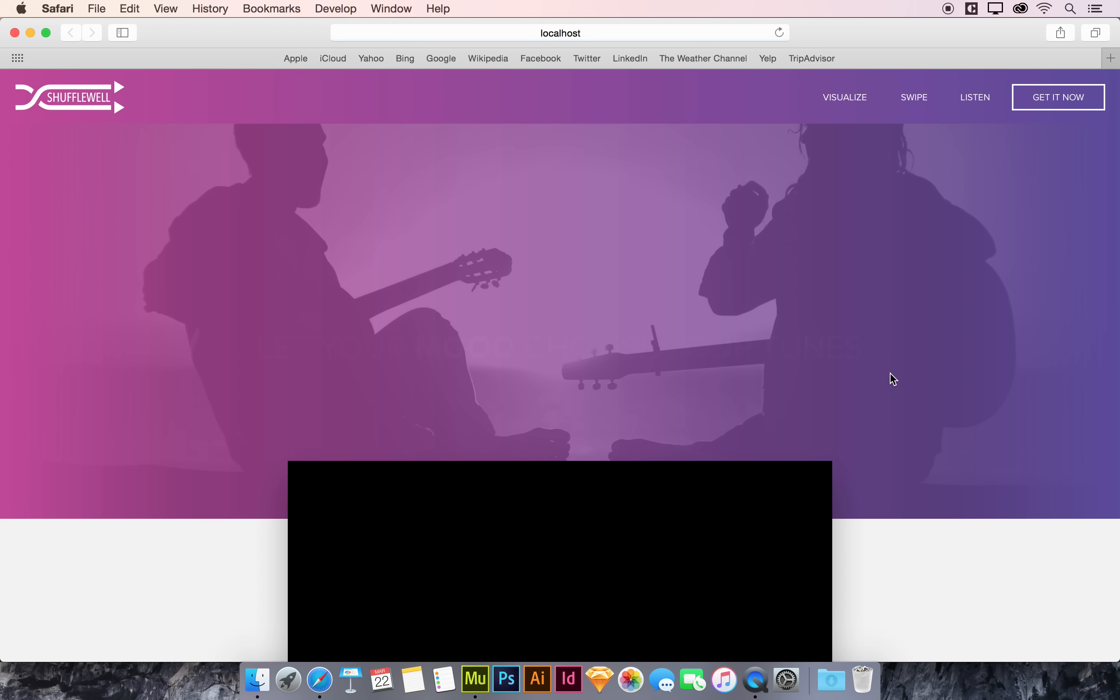
scroll(895, 382, down, 15)
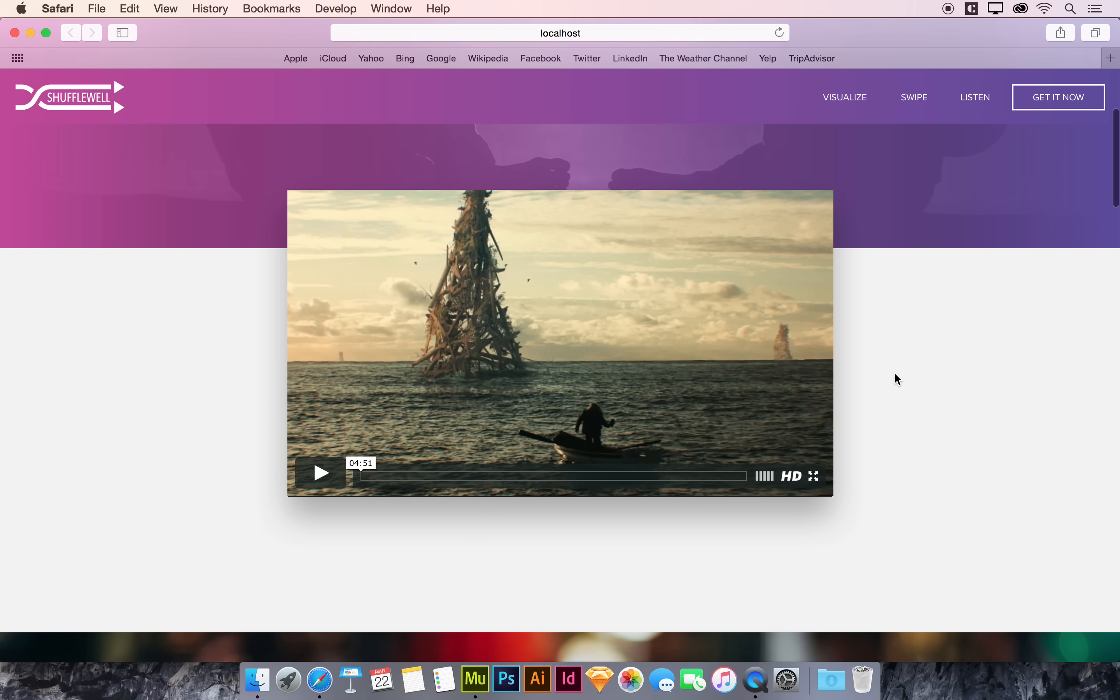
scroll(893, 384, down, 1)
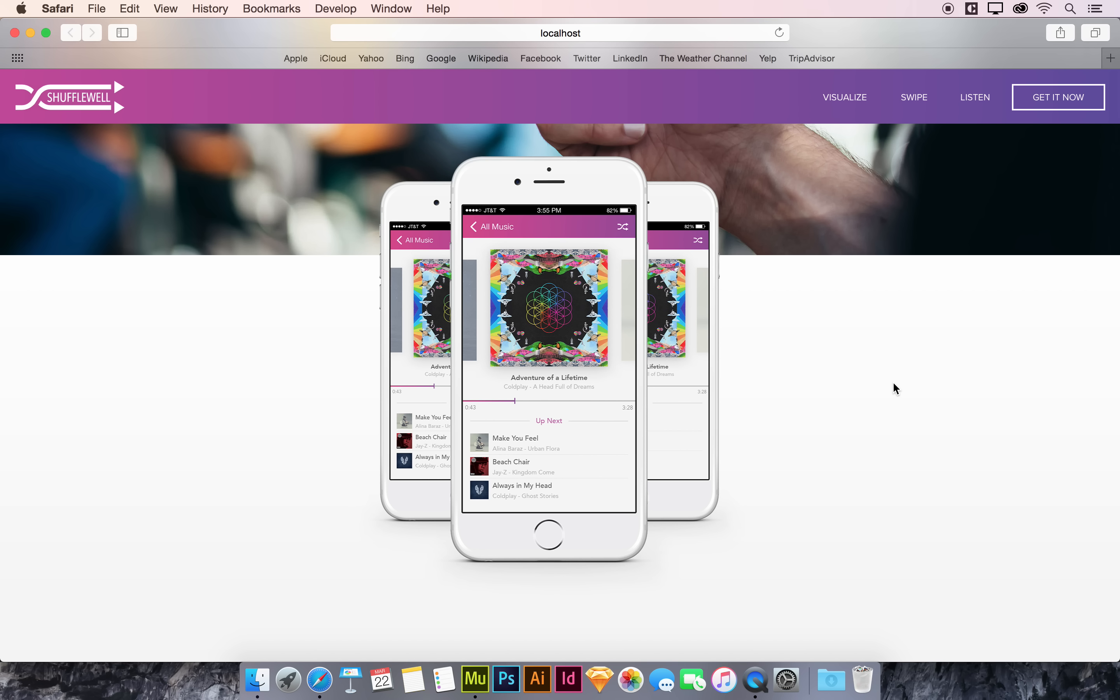
key(super+r)
key(super+r)
scroll(908, 342, down, 10)
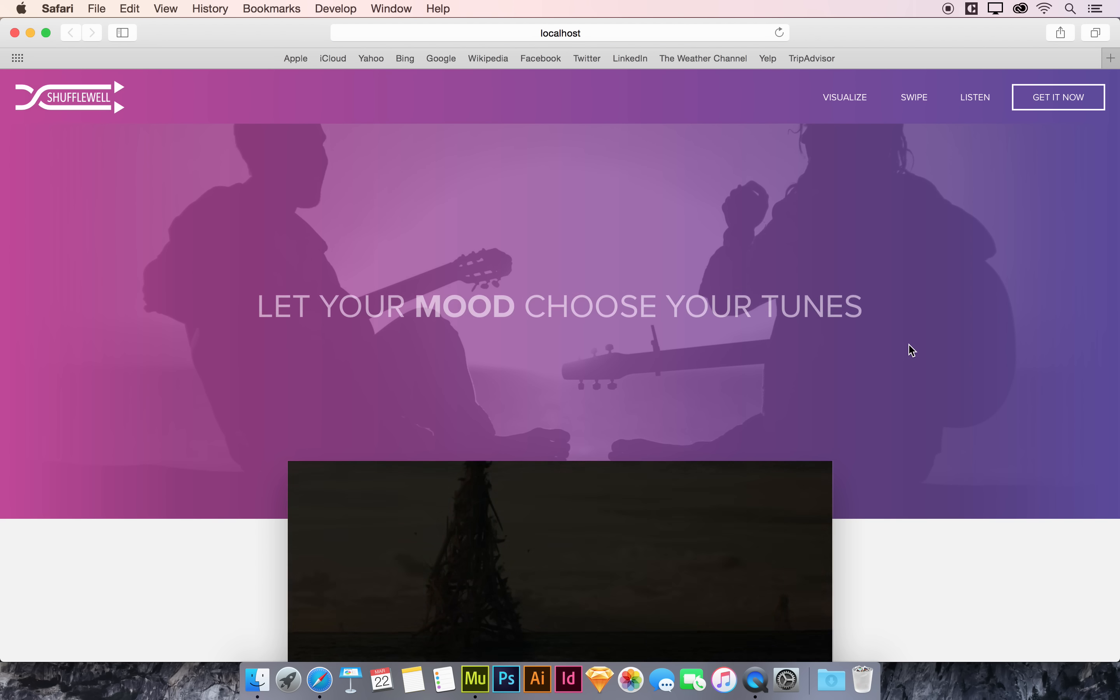
scroll(908, 342, down, 8)
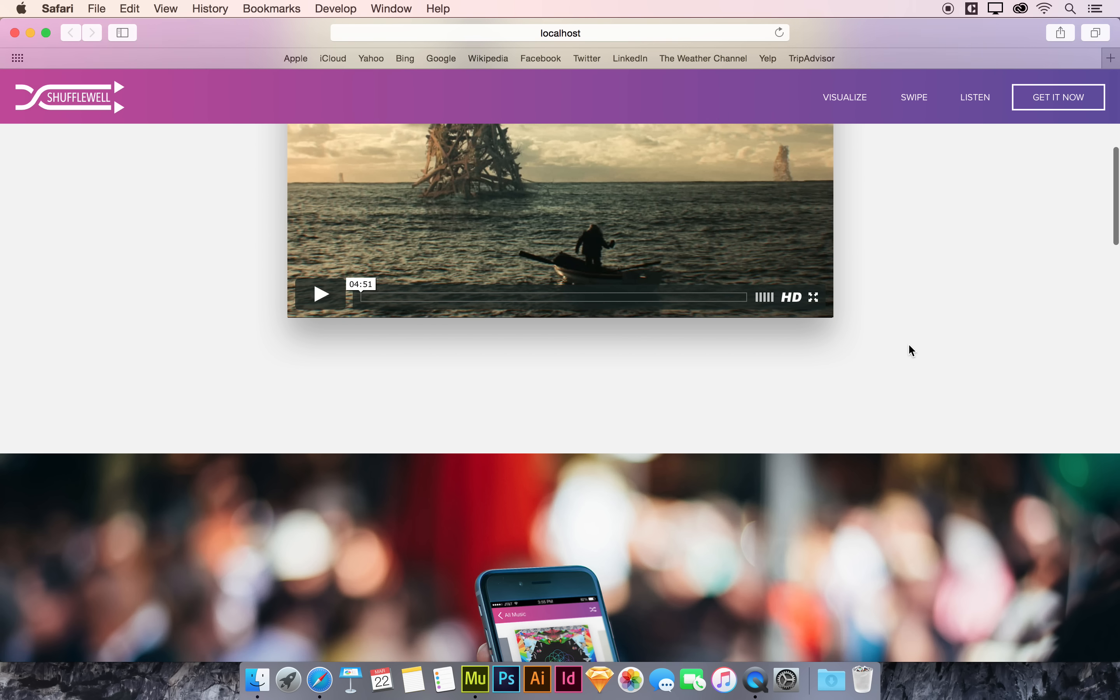
scroll(908, 345, down, 10)
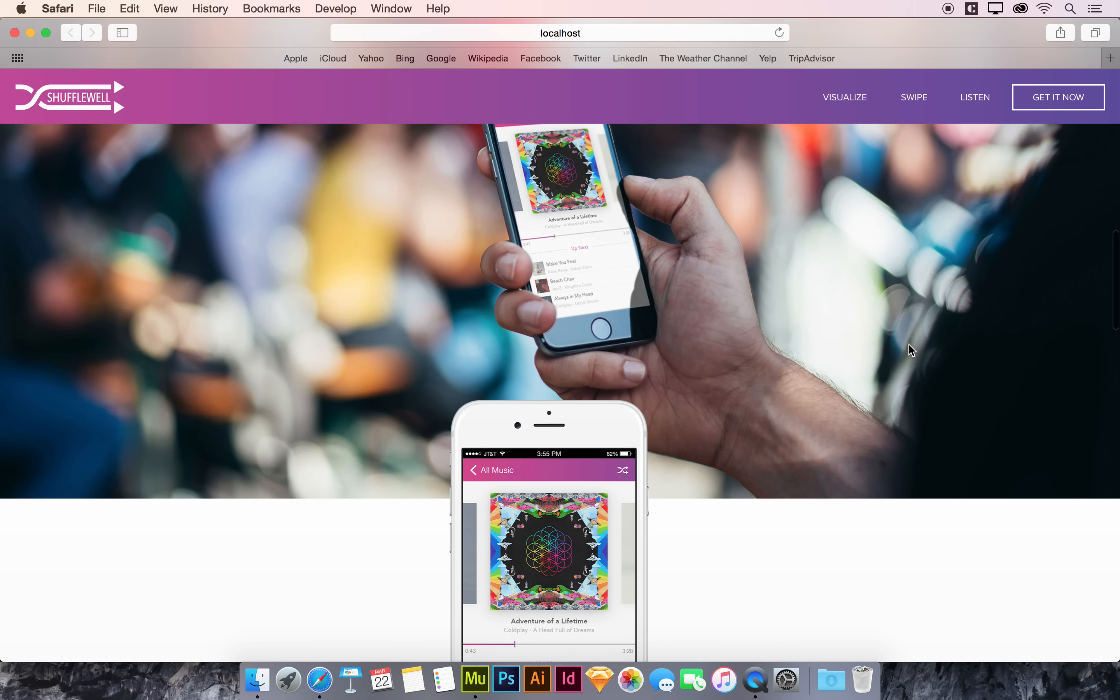
scroll(909, 350, down, 5)
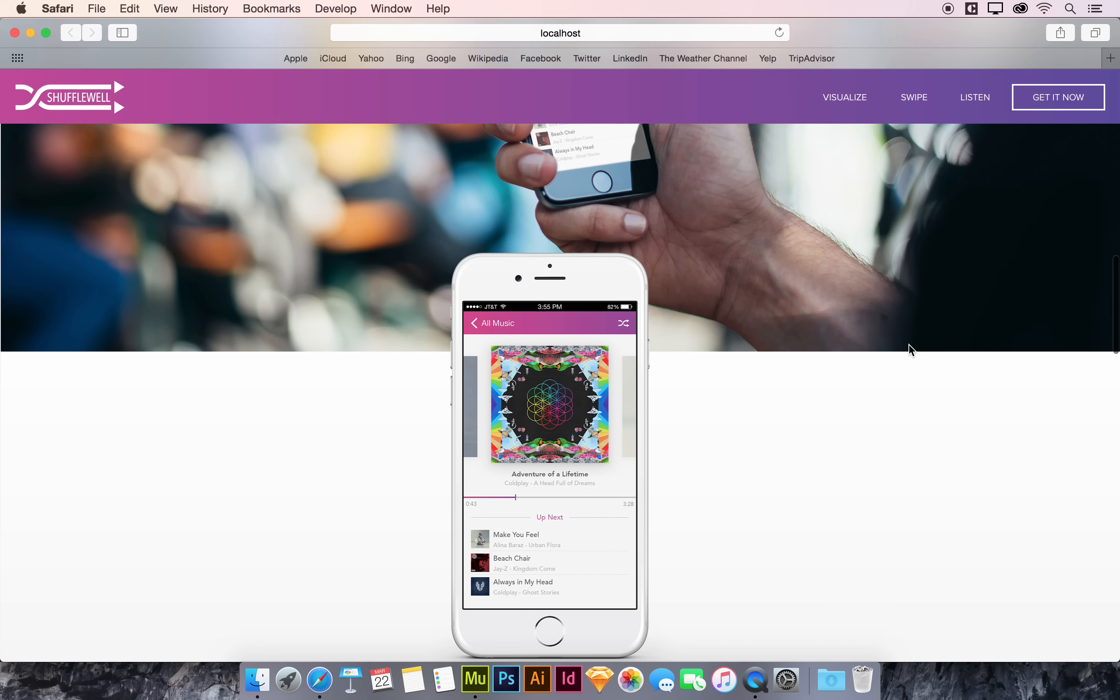
scroll(910, 350, down, 3)
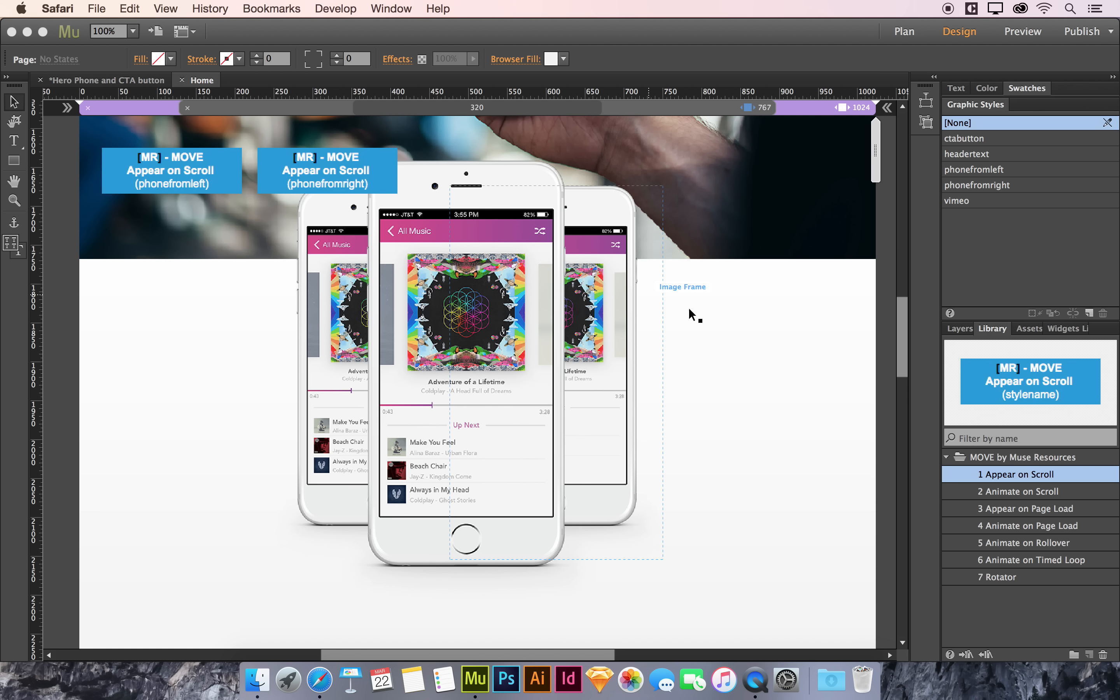
Step: Add an Animate on Timed Loop widget beside the GET IT NOW button in the lower section
click(884, 382)
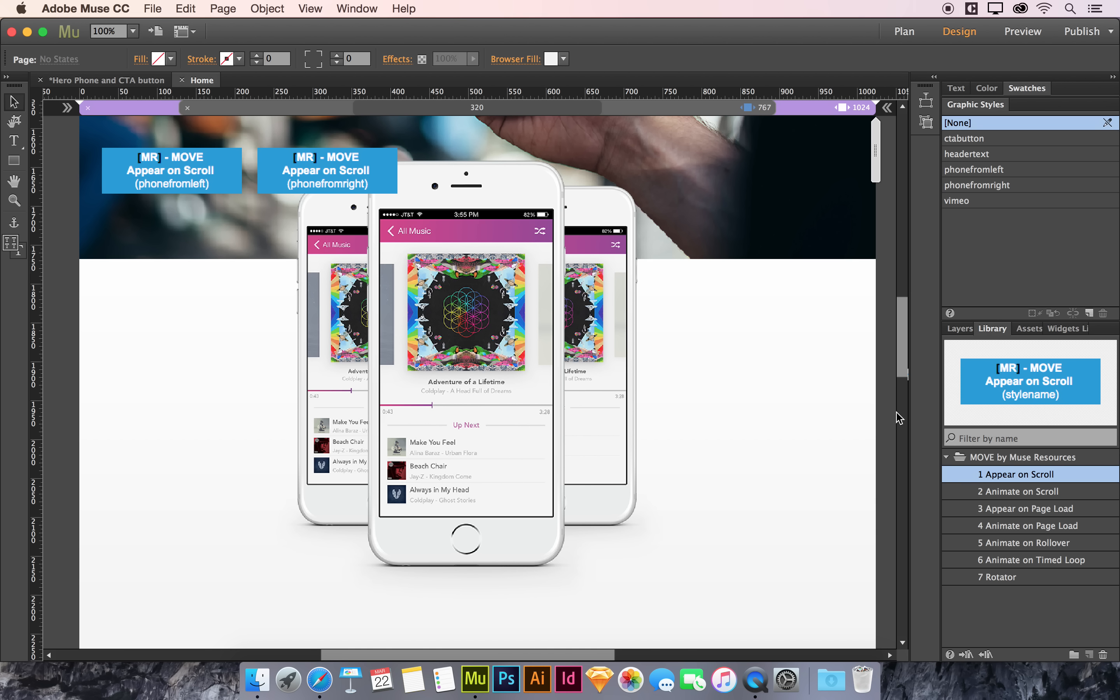
scroll(884, 411, down, 20)
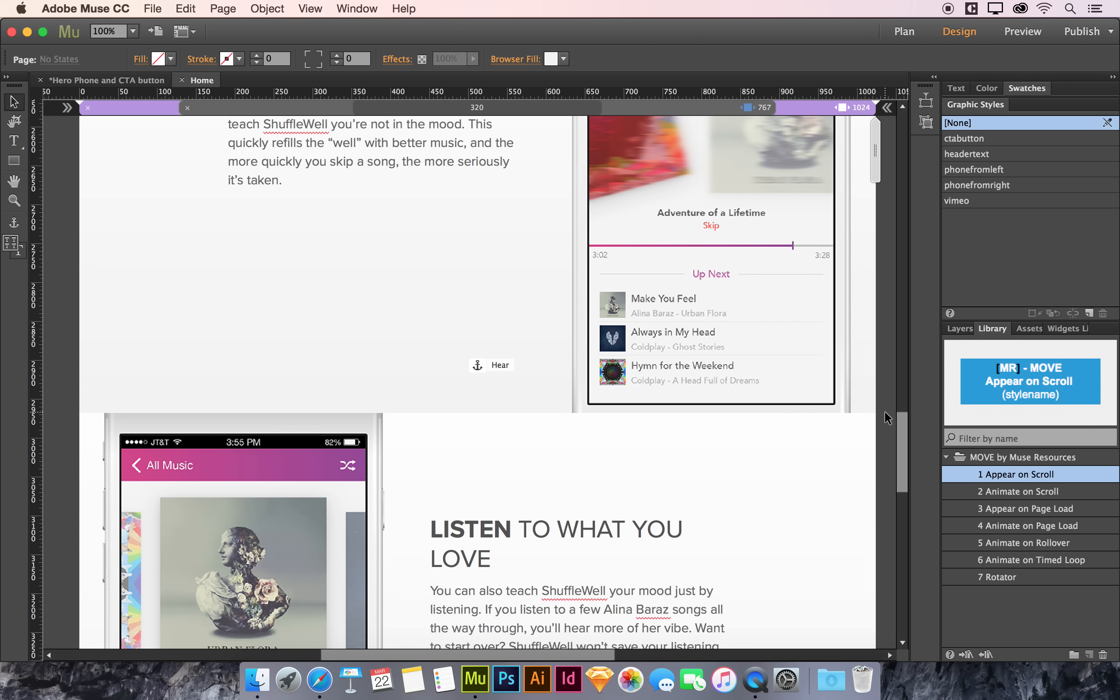
scroll(884, 410, down, 8)
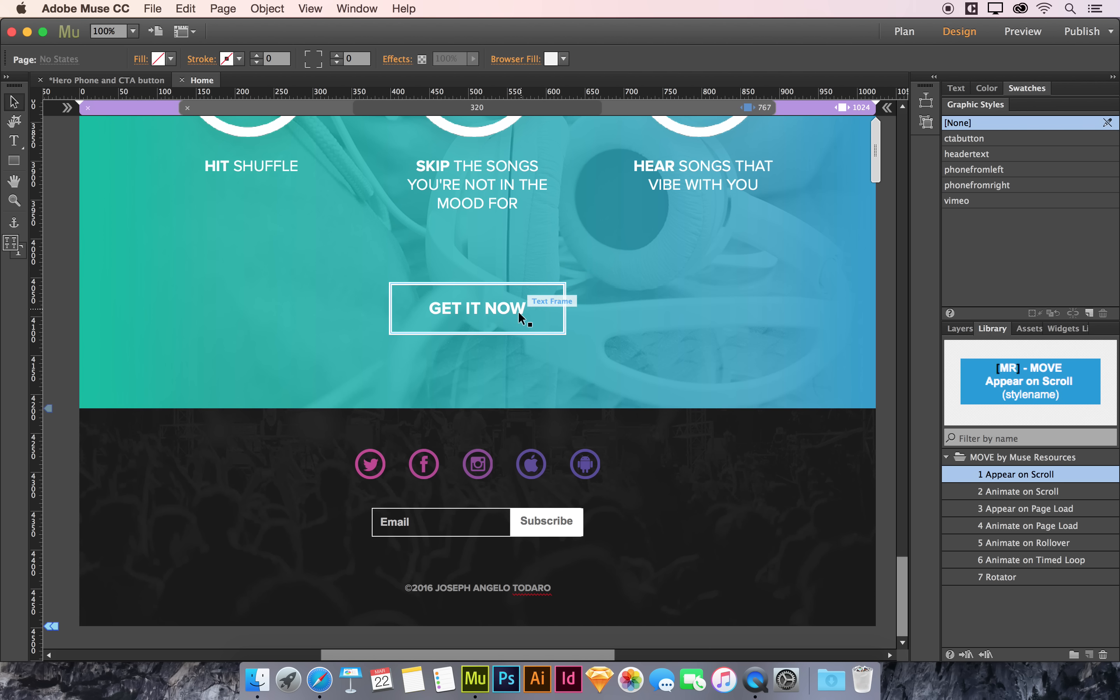
click(517, 311)
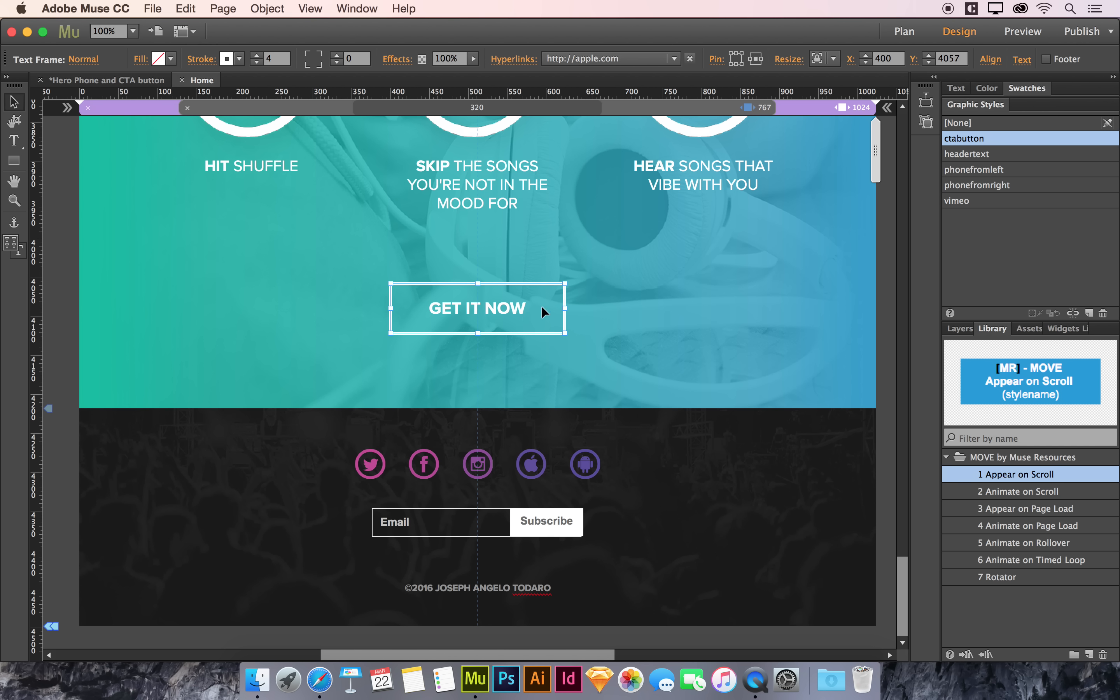
mouse_move(979, 144)
click(1034, 562)
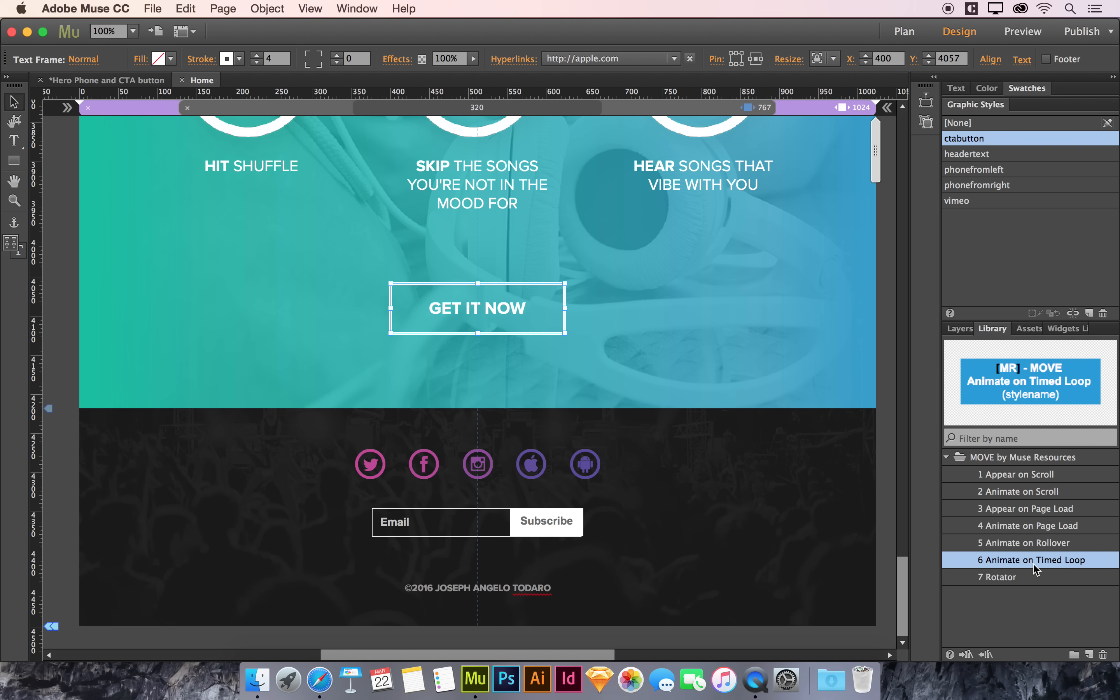
drag(1035, 569, 139, 243)
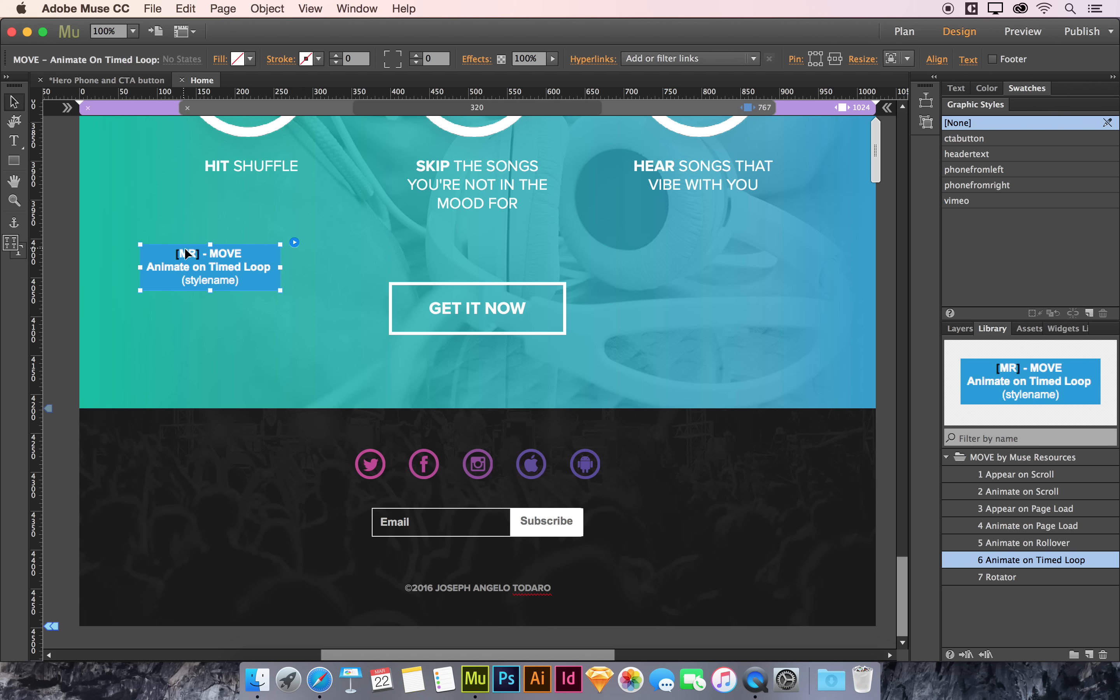
Step: Set the timed loop widget's graphic style to ctabutton and its animation style to Tada
click(295, 243)
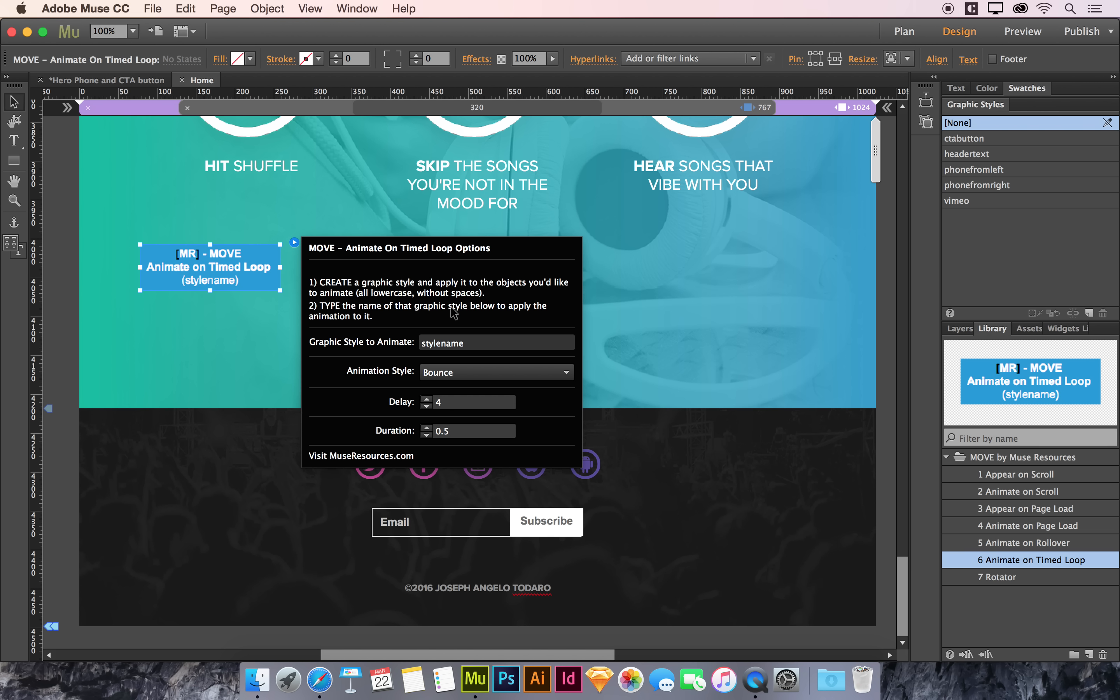
double_click(478, 350)
text(ct)
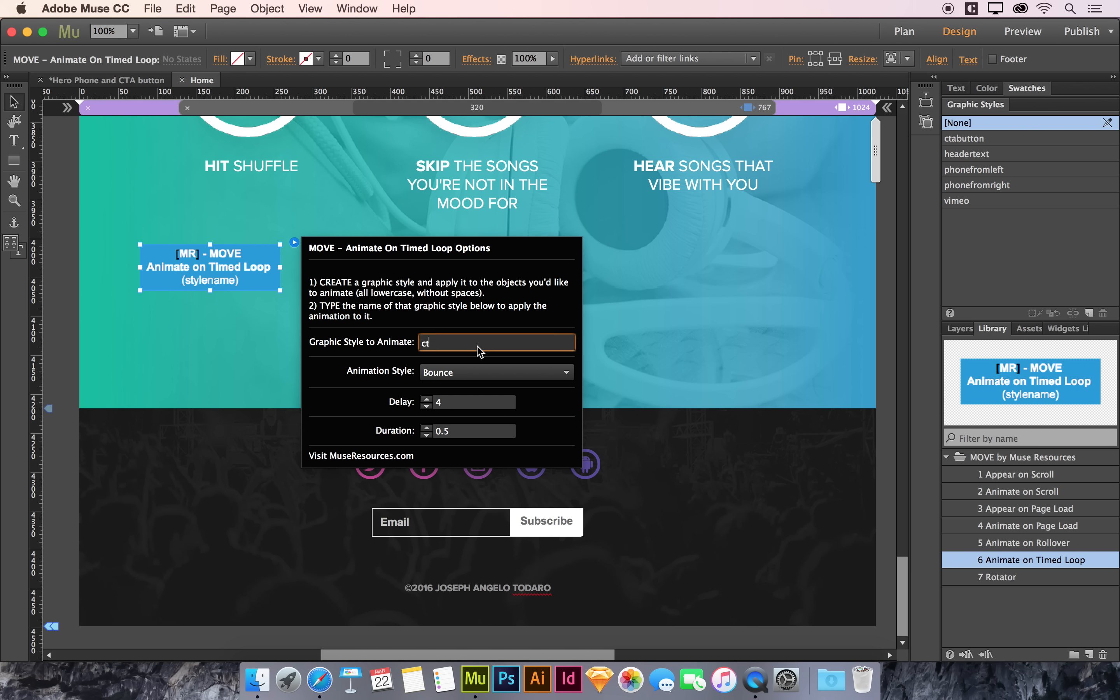
text(abutton)
click(479, 374)
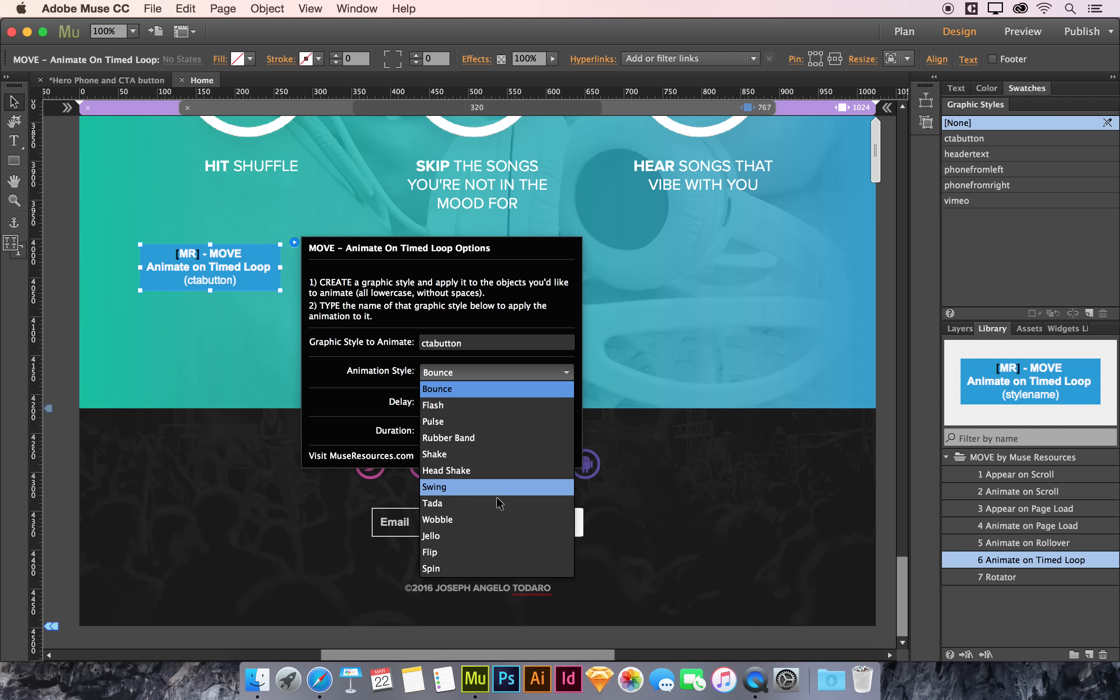
click(493, 506)
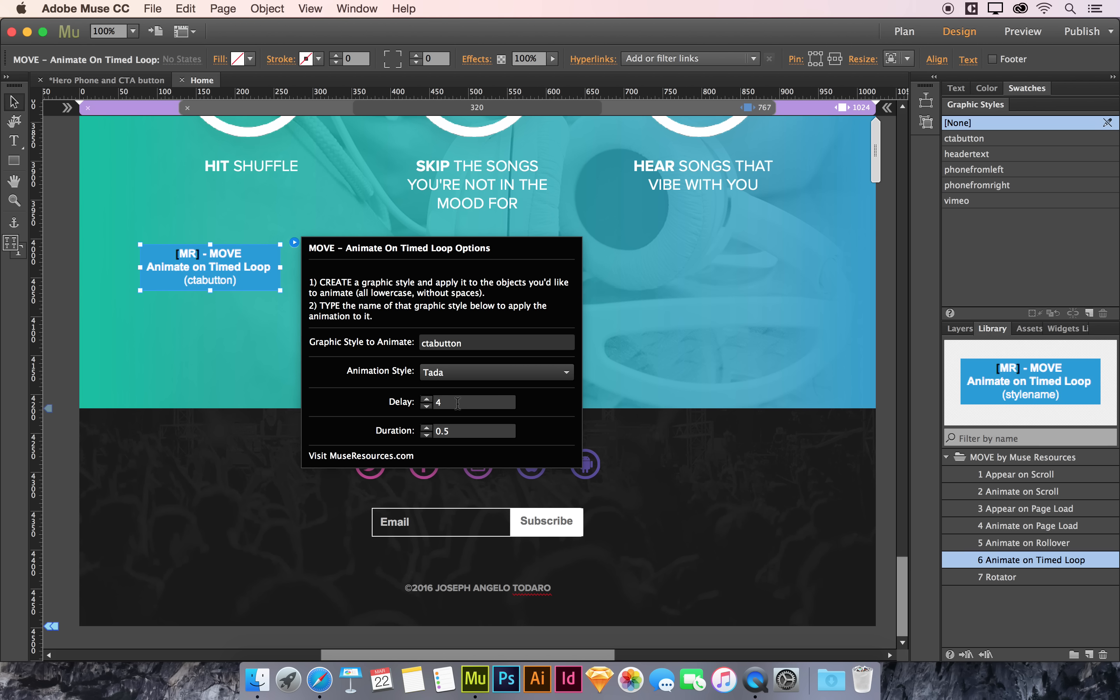
Step: Set the timed loop's delay to 2 and its duration to 1
click(458, 403)
text(2)
click(467, 431)
key(BackSpace)
key(BackSpace)
key(BackSpace)
text(1)
key(Return)
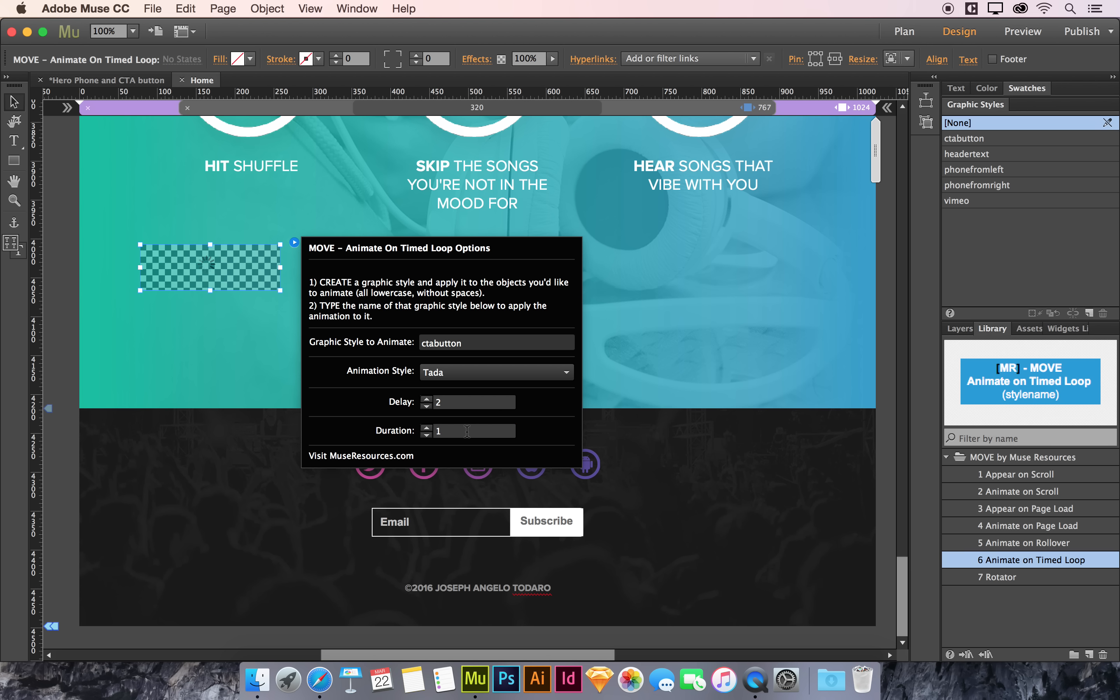
click(72, 324)
Step: Preview the page in the browser, scroll to the GET IT NOW button and resize the window to check its animation
key(super+shift+e)
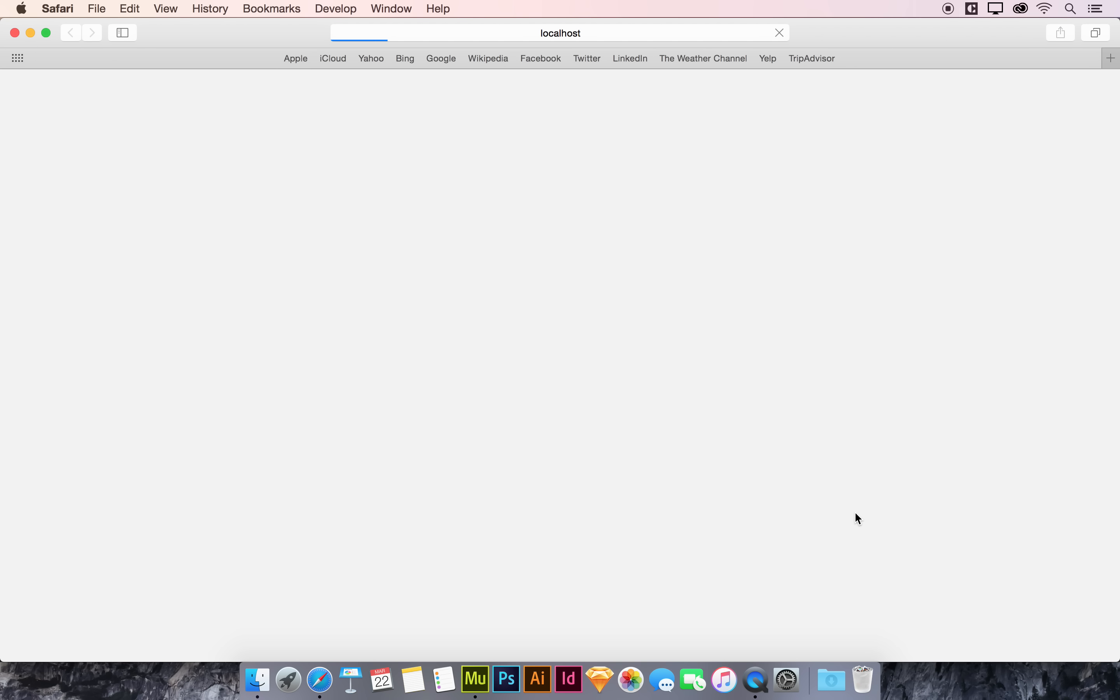
scroll(895, 455, down, 15)
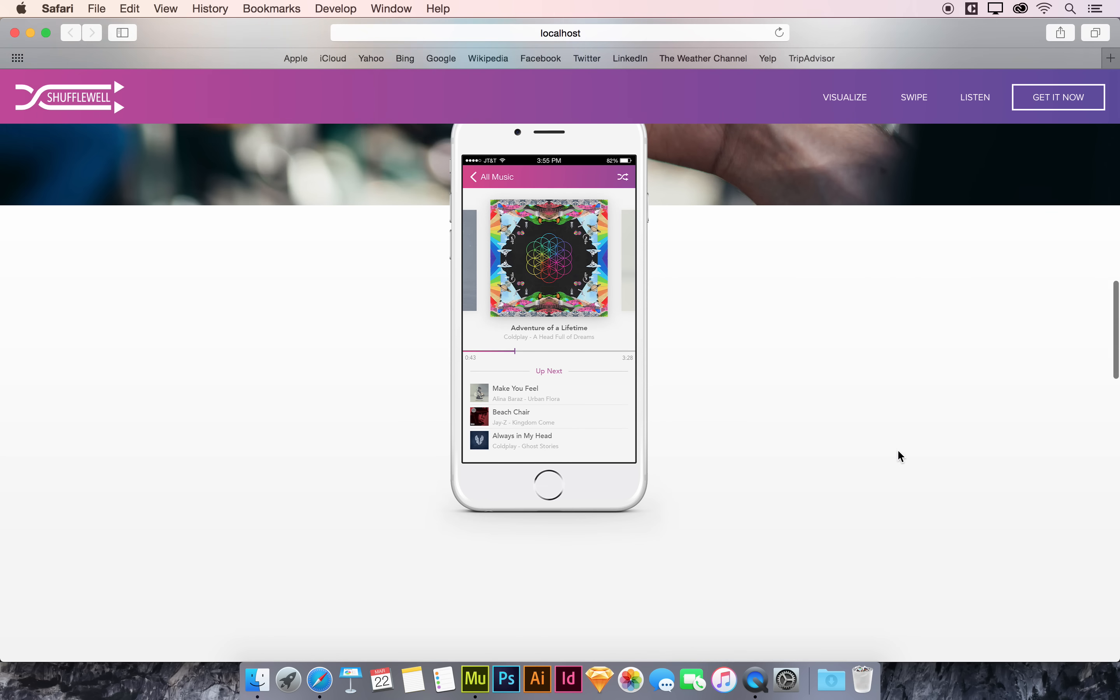
scroll(900, 456, down, 20)
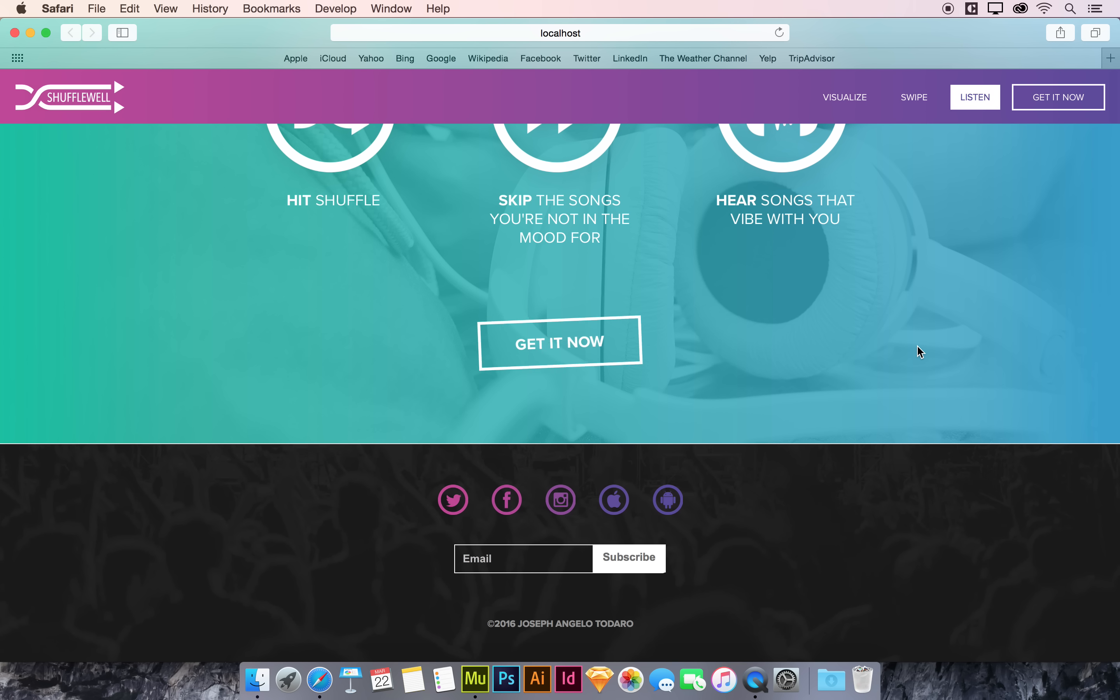
drag(1116, 285, 391, 303)
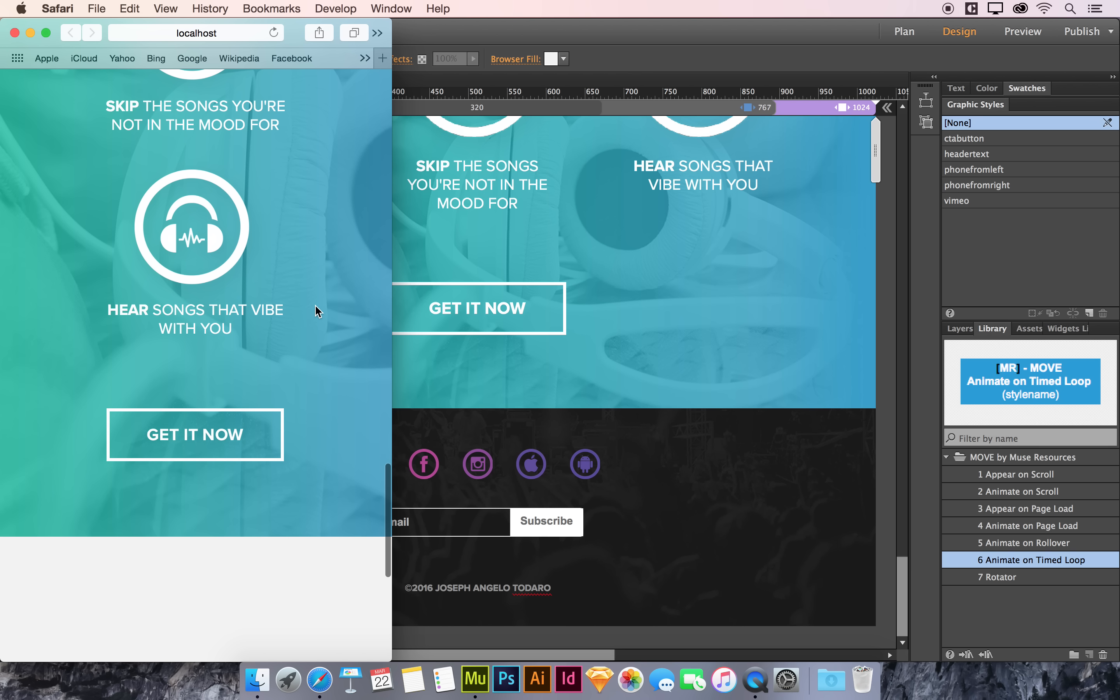
drag(392, 298, 366, 346)
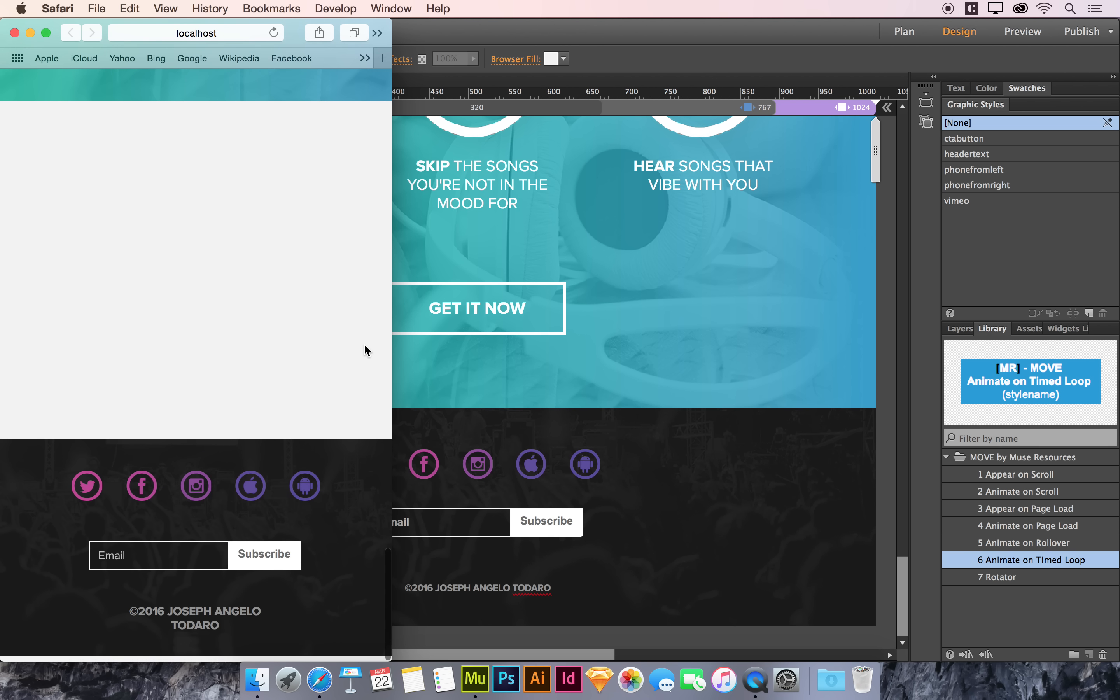
scroll(309, 372, up, 7)
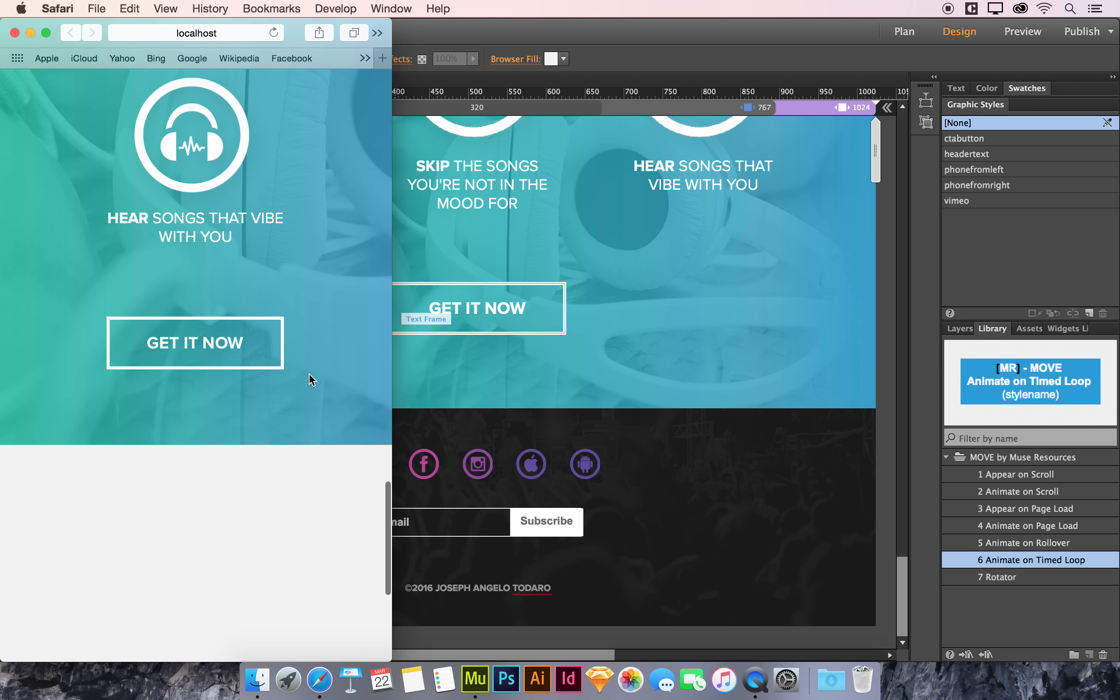
drag(392, 347, 1117, 353)
scroll(892, 457, up, 15)
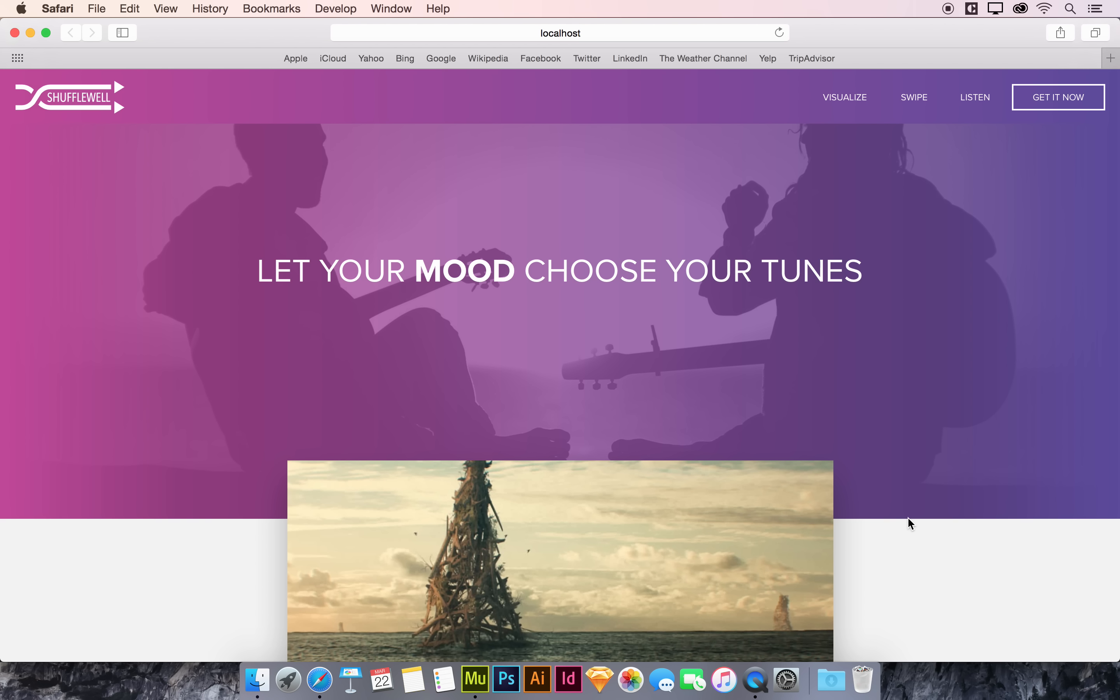
scroll(910, 523, down, 10)
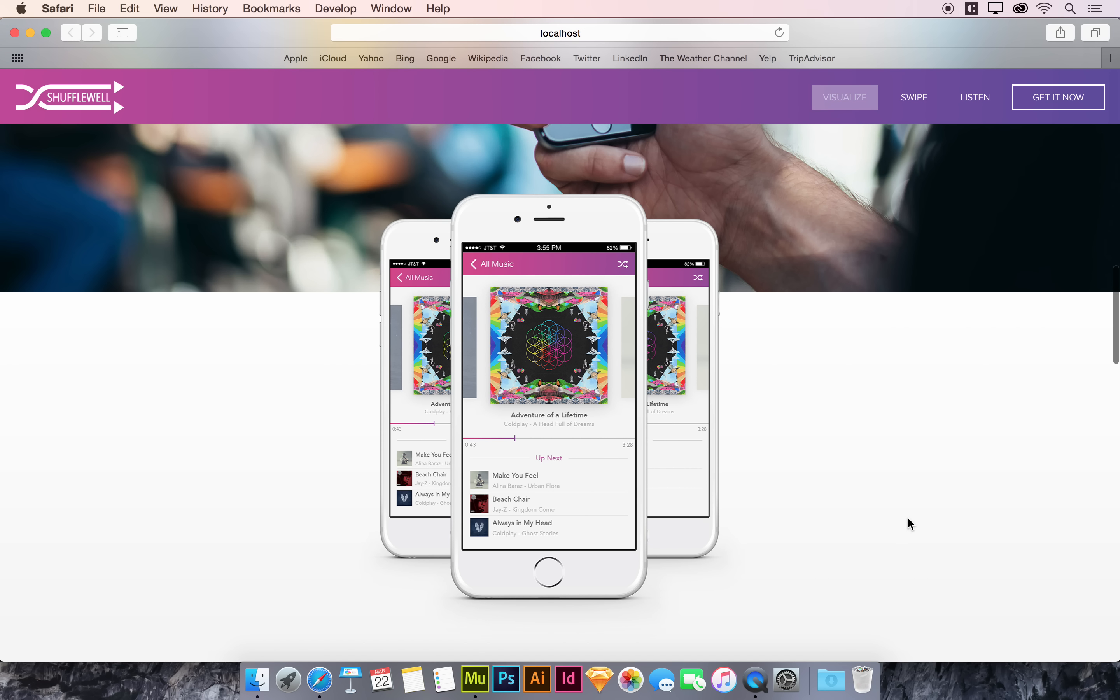
mouse_move(1118, 380)
mouse_down()
mouse_move(782, 382)
mouse_move(655, 396)
mouse_move(1118, 401)
mouse_up()
scroll(907, 462, up, 1)
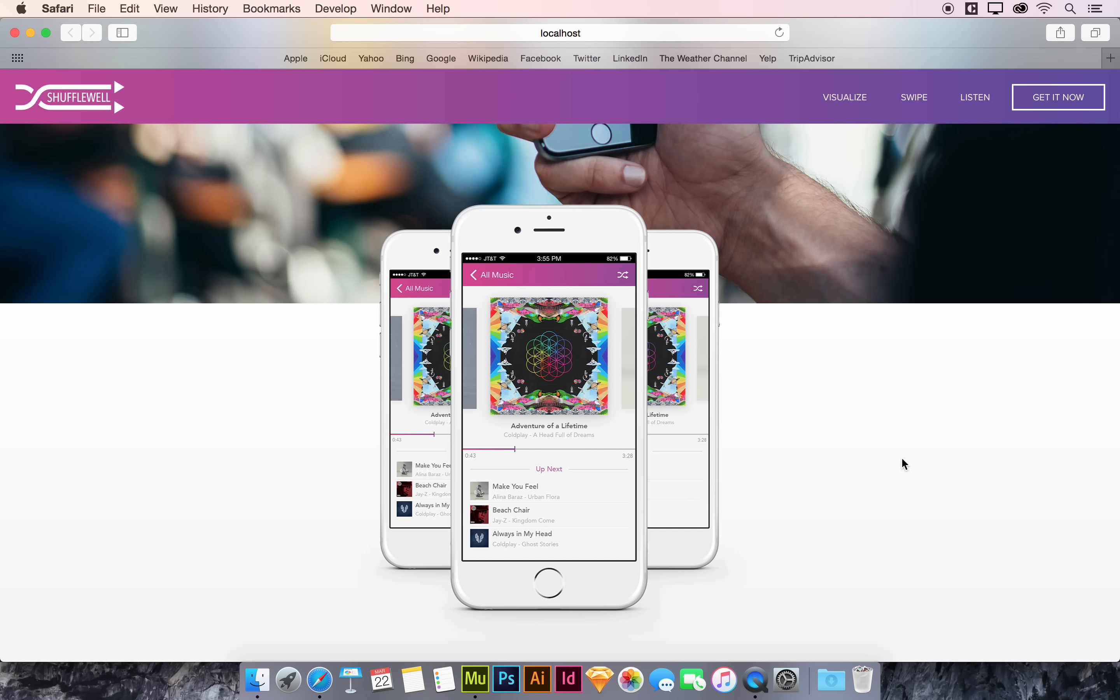
Step: Switch back to Muse, return to the page top and pick the Animate on Rollover widget from the MOVE library
key(super+Tab)
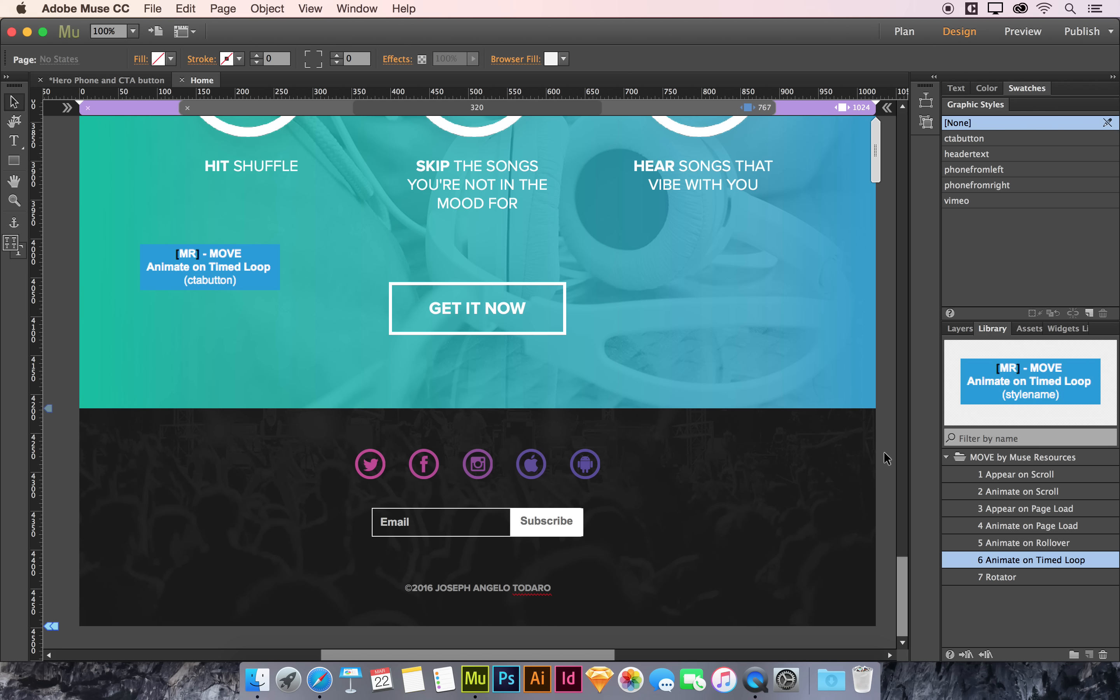
scroll(884, 452, up, 20)
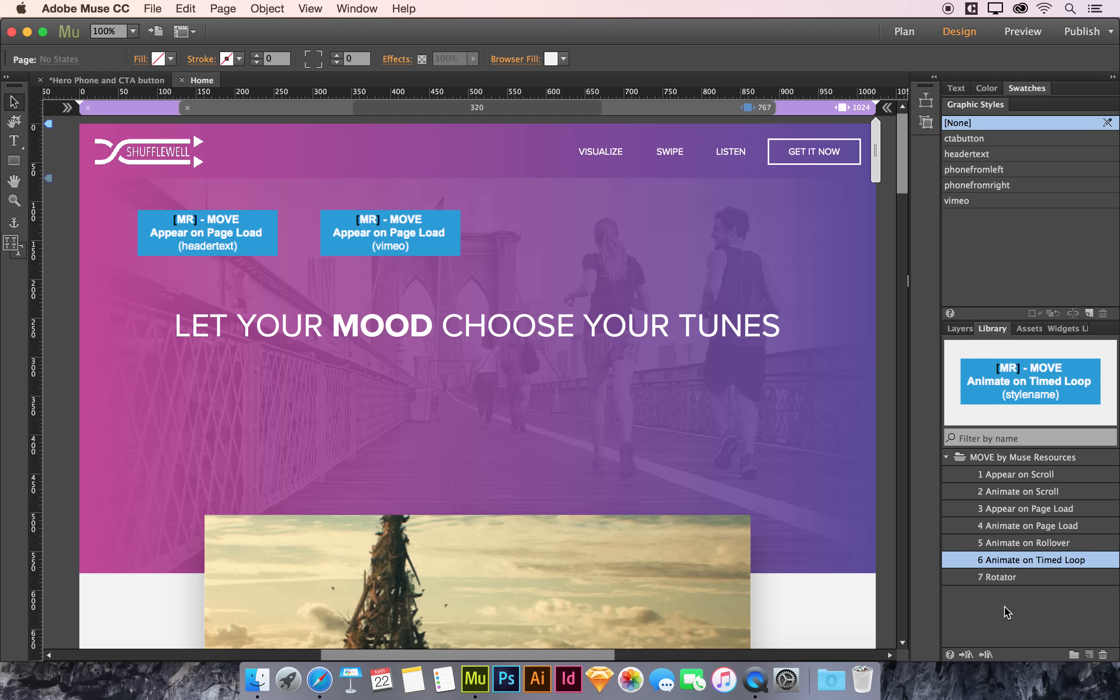
click(1098, 542)
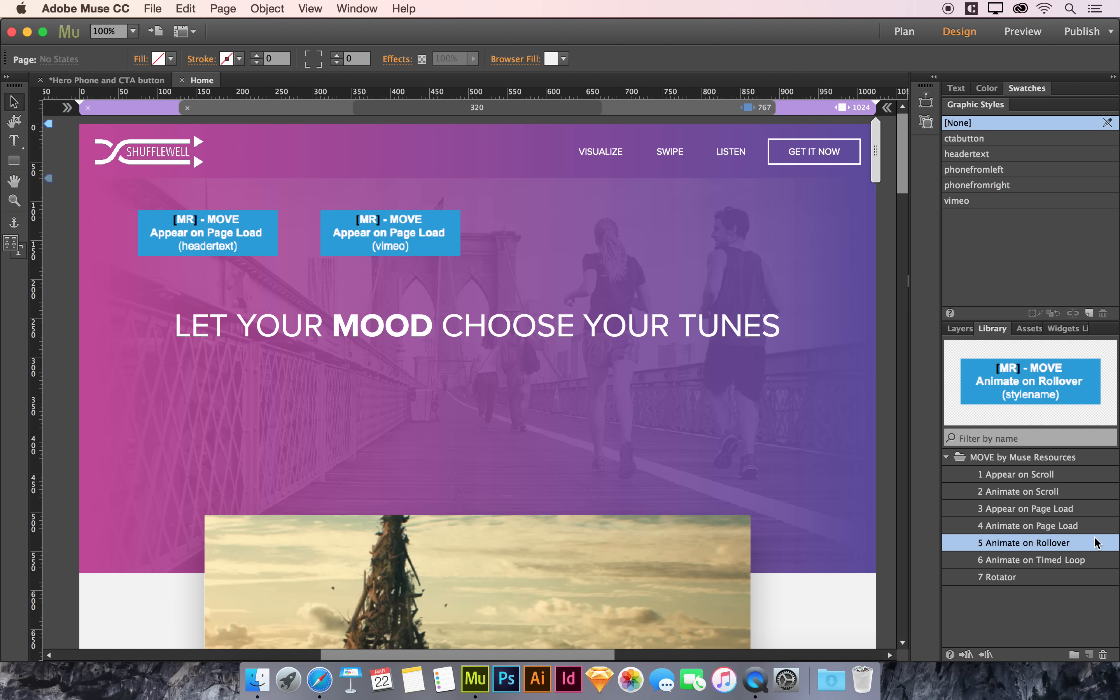